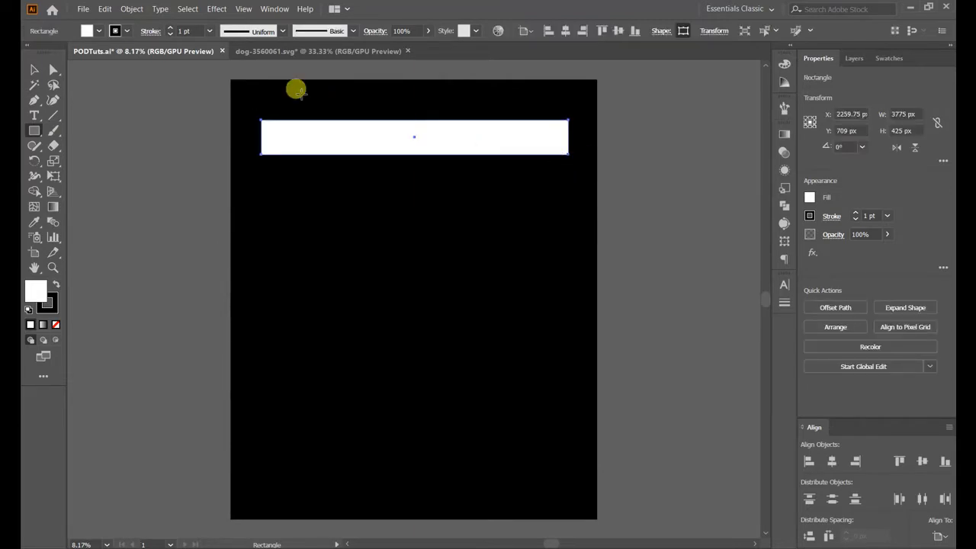
Remove the white rectangle's stroke and fill it with the bright blue swatch.
left_click(127, 34)
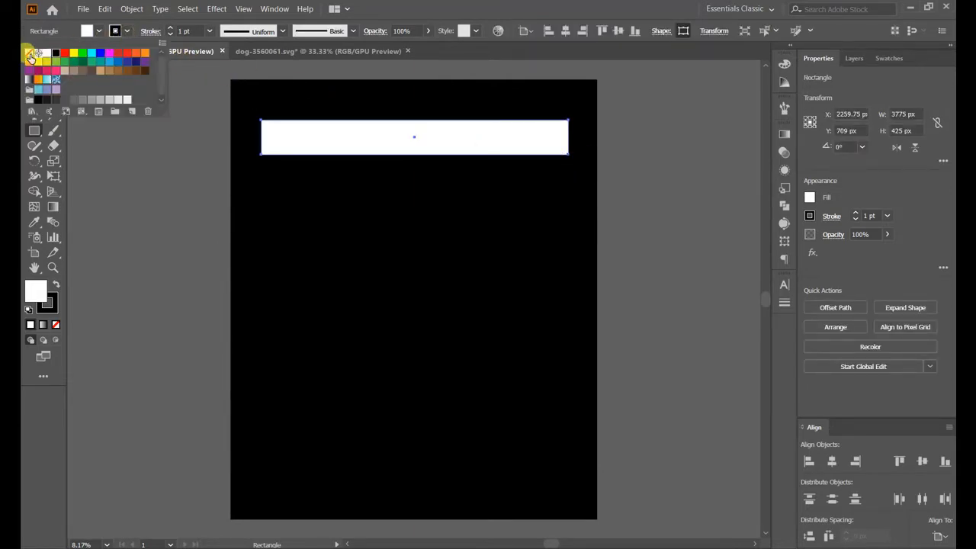
left_click(30, 54)
left_click(89, 35)
left_click(89, 35)
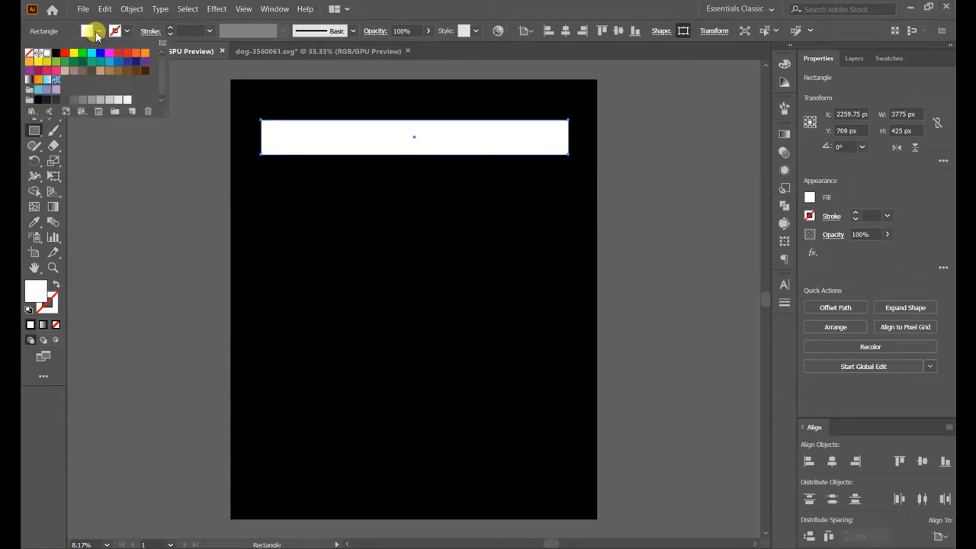
left_click(111, 67)
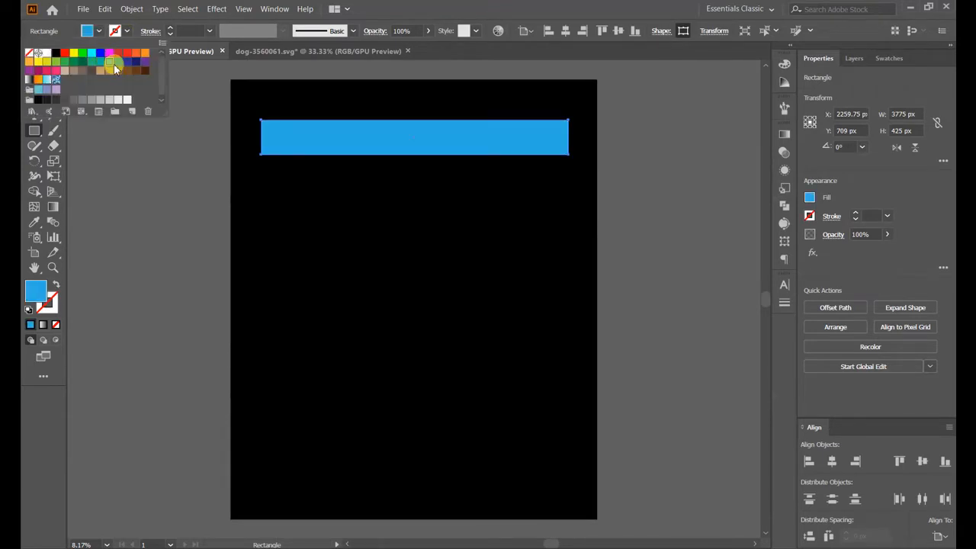
left_click(324, 63)
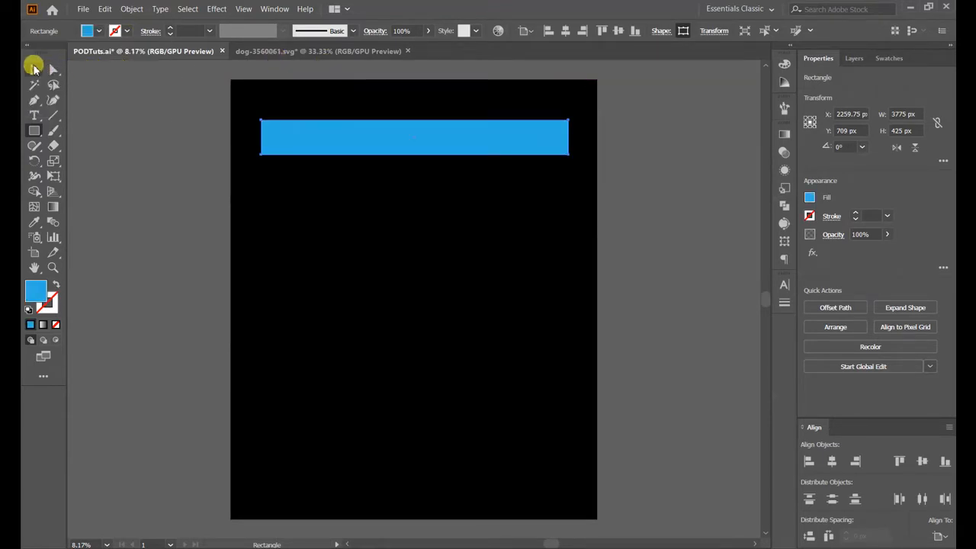
Center the blue bar horizontally on the artboard and reduce its height to about 306 px from its lower edge.
left_click(33, 68)
left_click(564, 30)
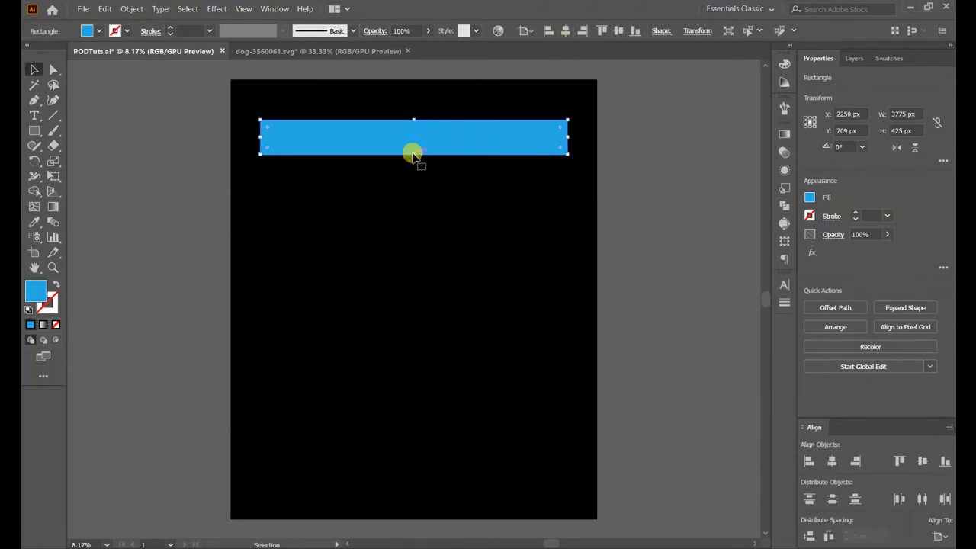
left_click_drag(413, 155, 413, 145)
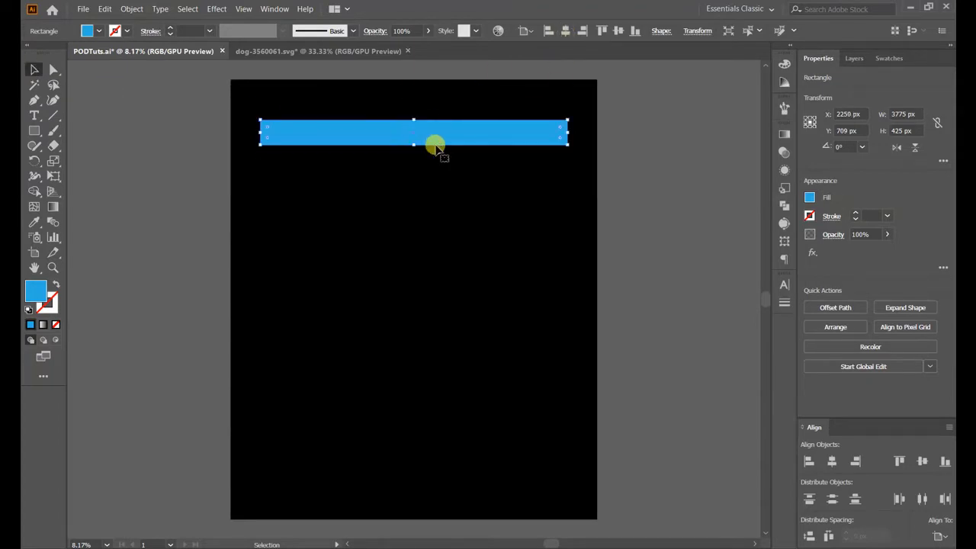
Place a copy of the bar around the middle of the artboard, directly below the original, and thin it to about half its height.
left_click_drag(470, 120, 472, 295)
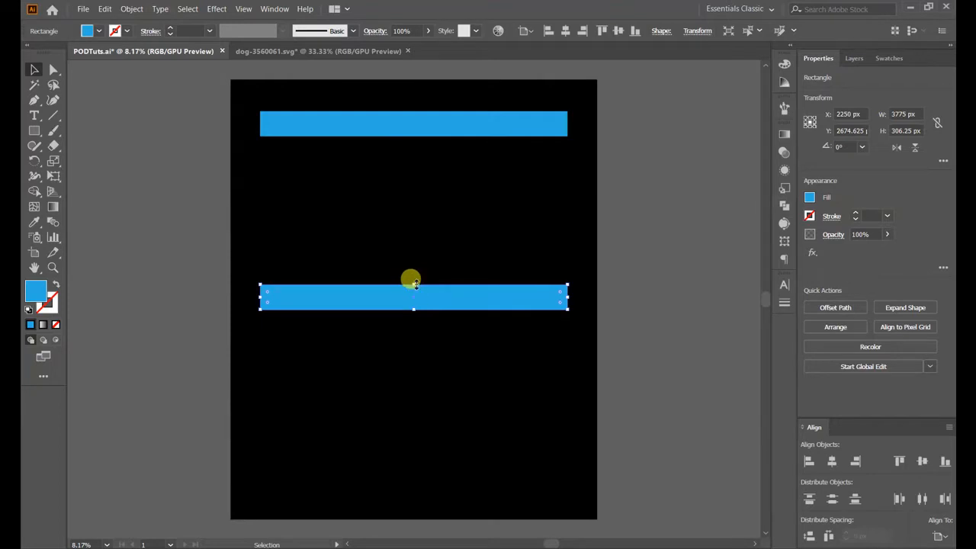
left_click_drag(412, 284, 419, 298)
Group the thick upper bar with the thin lower bar and make a blend between them.
left_click_drag(575, 342, 534, 131)
right_click(533, 132)
left_click(549, 192)
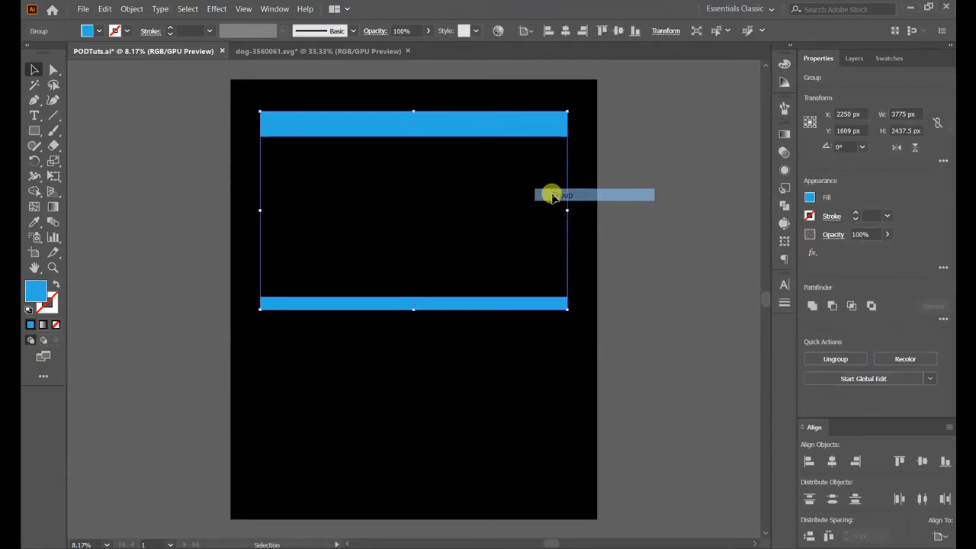
left_click(130, 10)
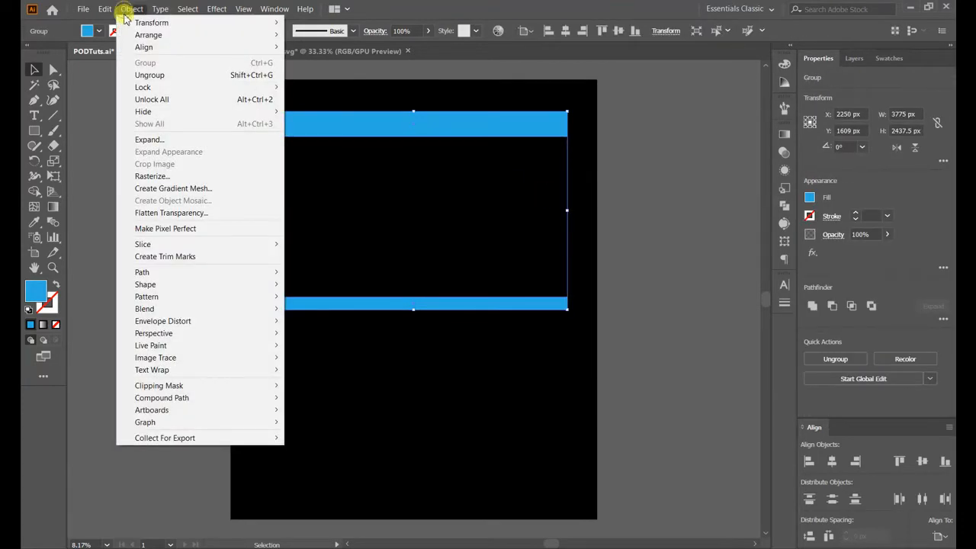
mouse_move(167, 309)
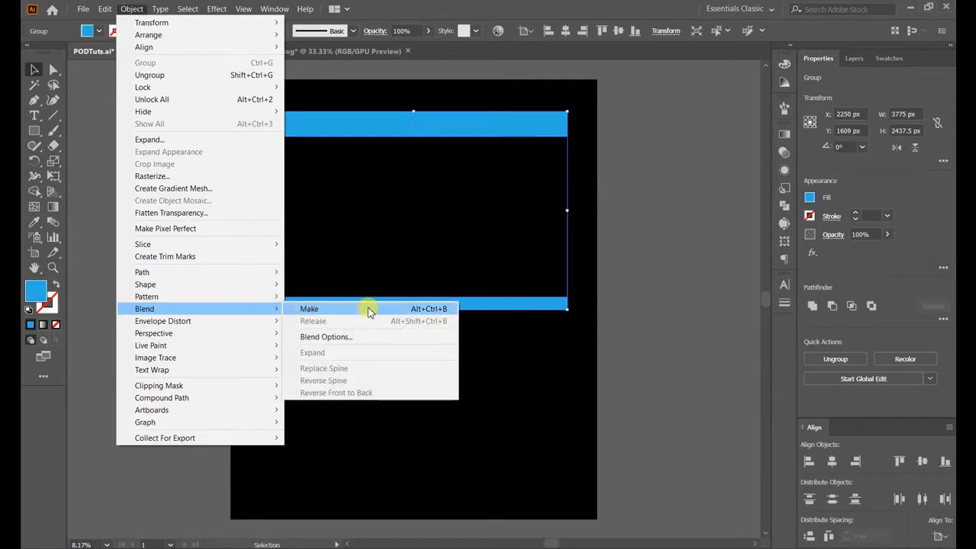
left_click(303, 309)
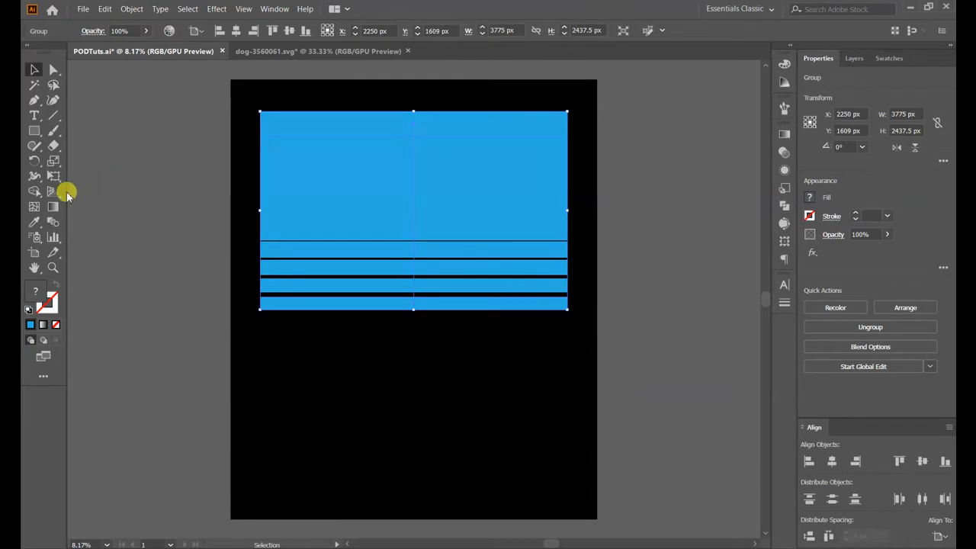
Set the blend's spacing to Specified Steps with 10 steps, with the preview turned on.
double_click(51, 223)
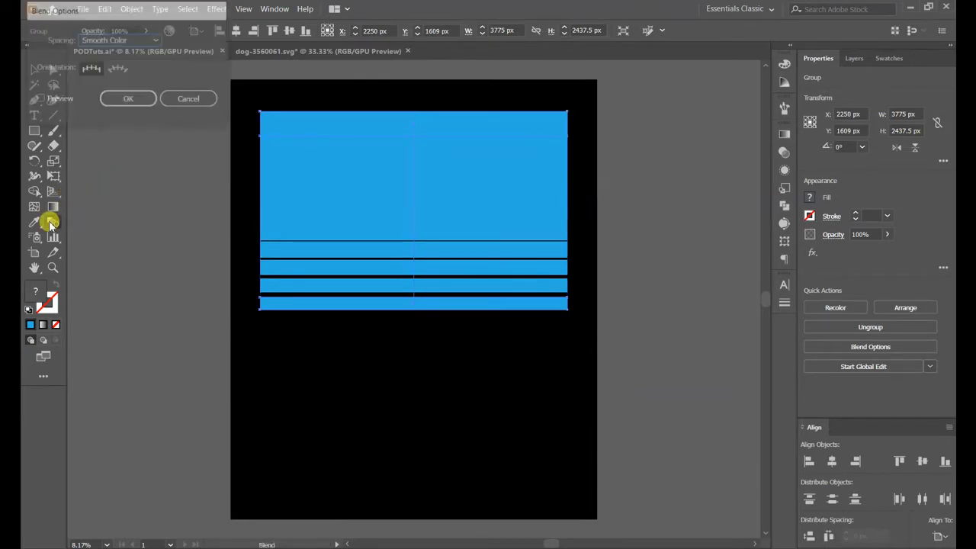
left_click(38, 100)
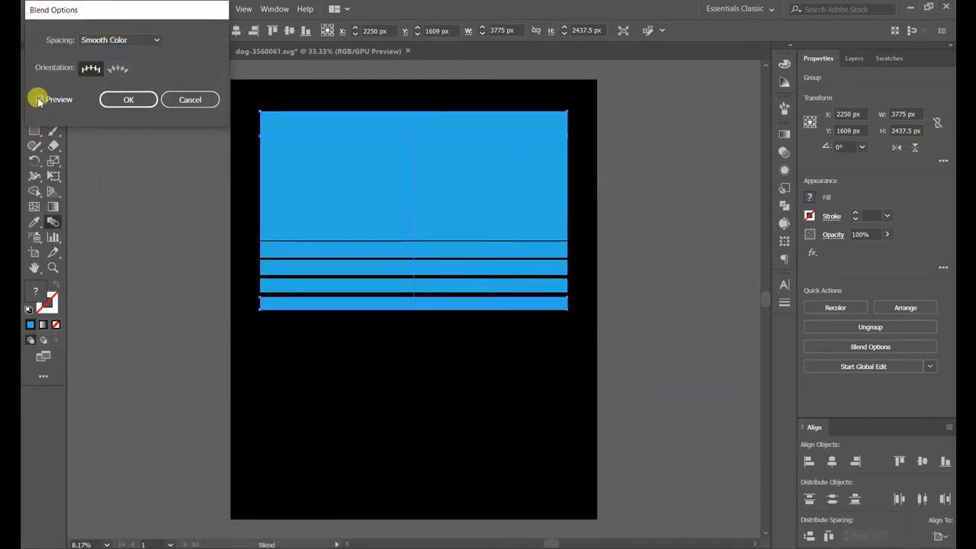
left_click(129, 42)
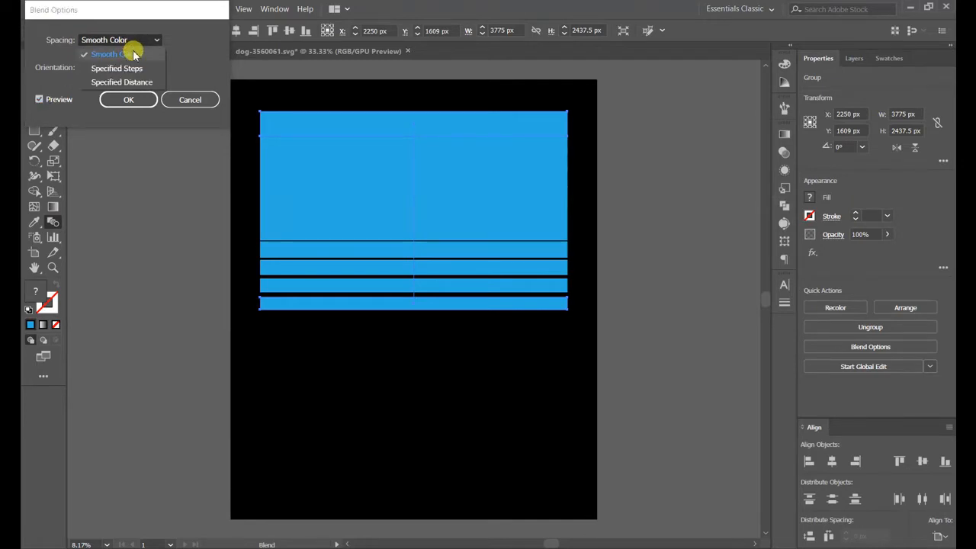
left_click(126, 68)
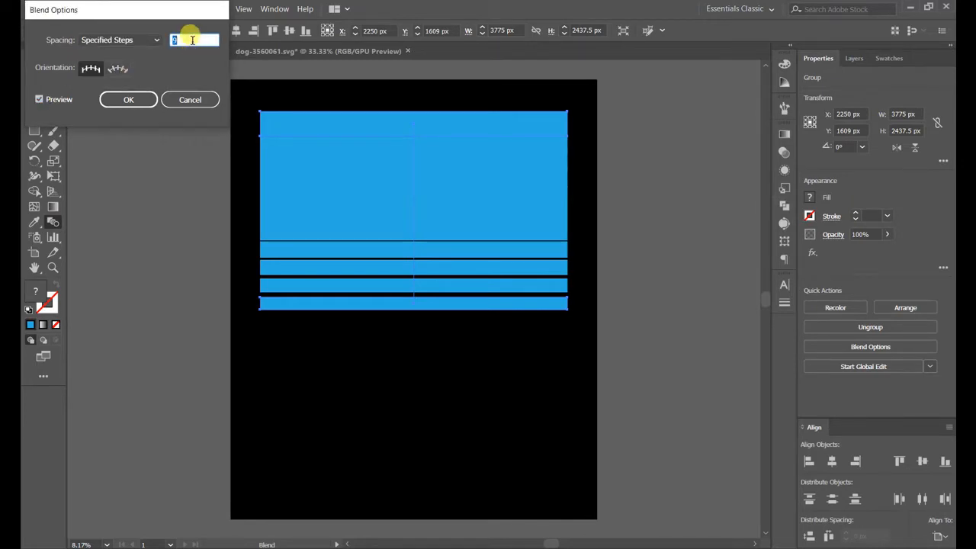
type("9")
key("Down")
key("Down")
key("Down")
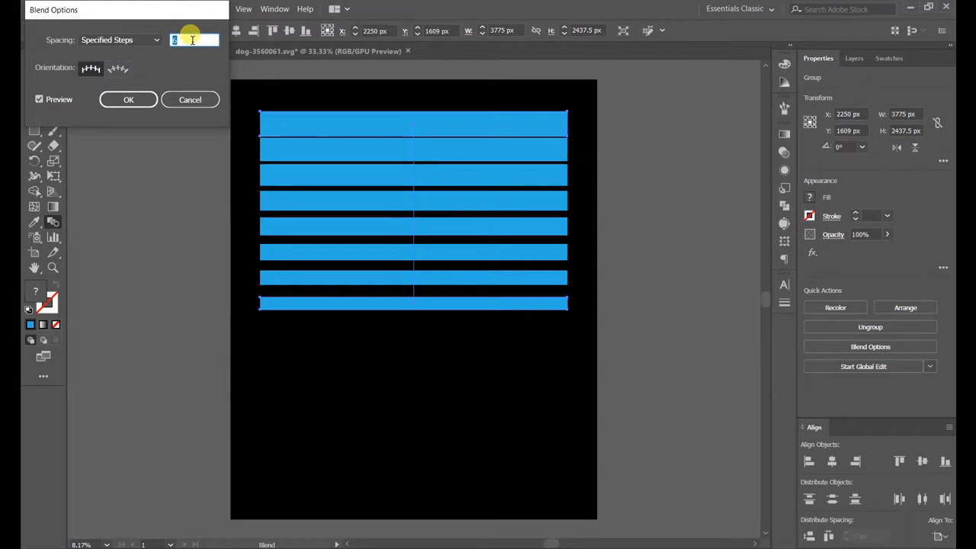
key("Up")
key("Up")
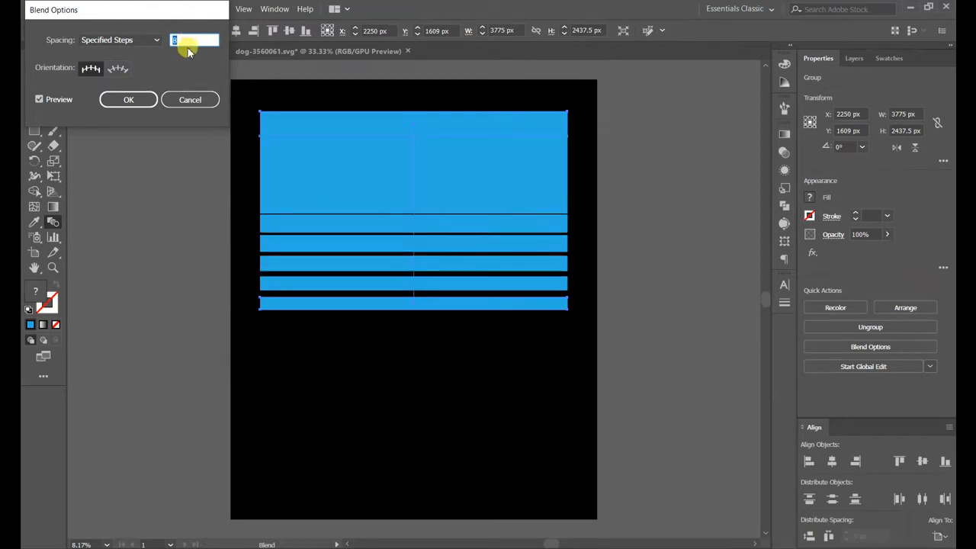
key("Up")
key("Up")
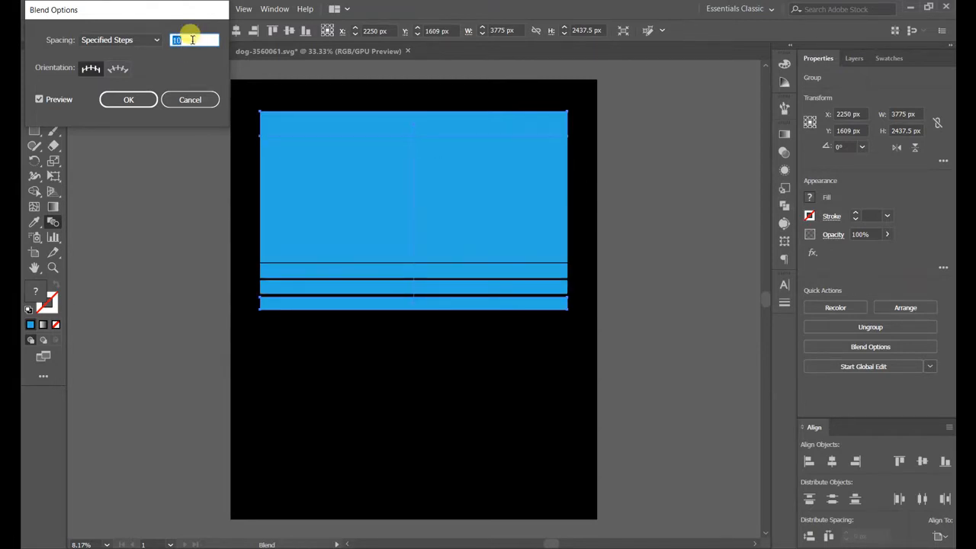
left_click(136, 98)
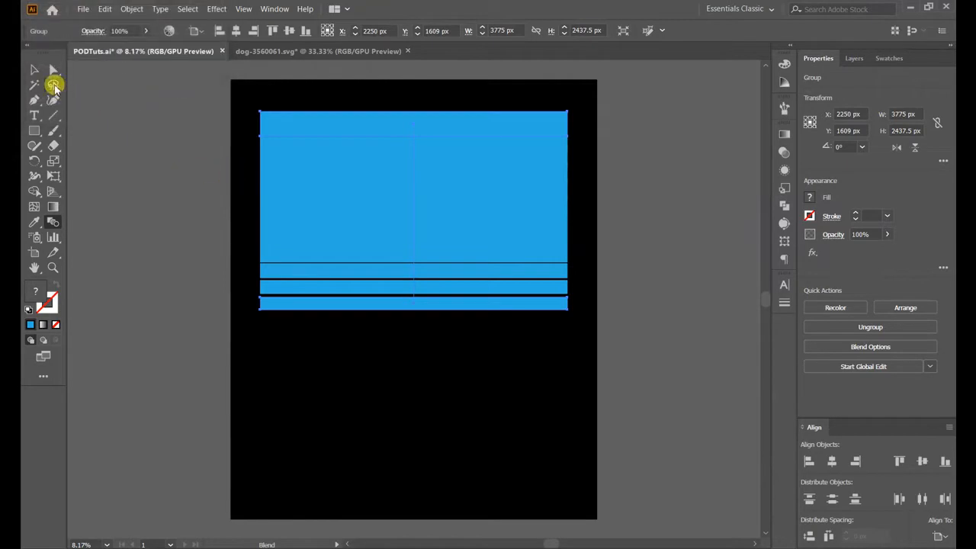
Isolate the top bar inside the grouped blend and reduce its height to about 225 px.
left_click(34, 70)
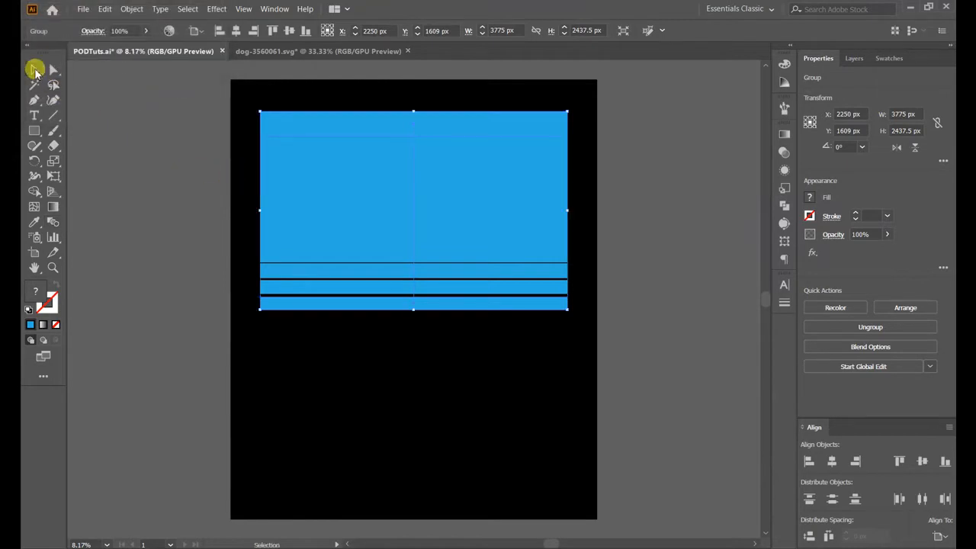
double_click(435, 307)
left_click(430, 130)
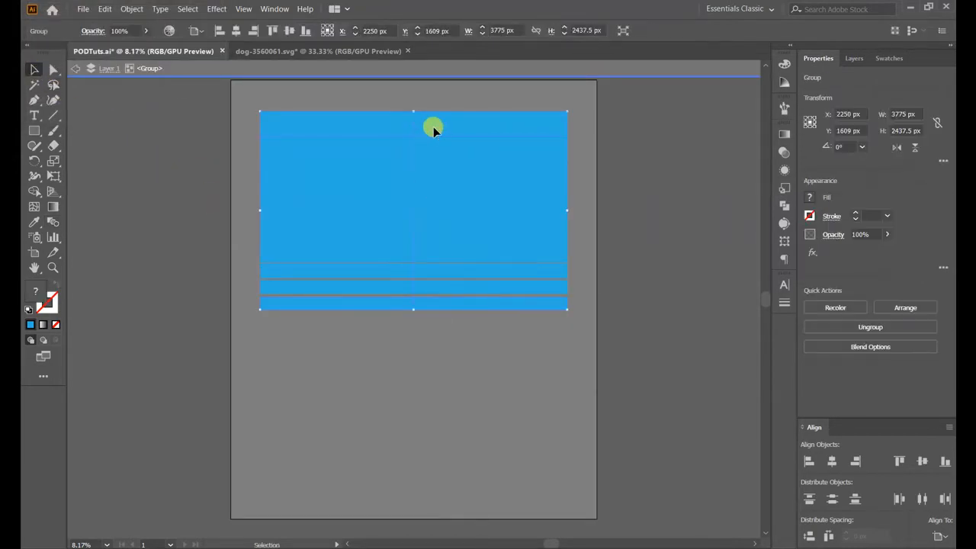
double_click(433, 127)
left_click(420, 136)
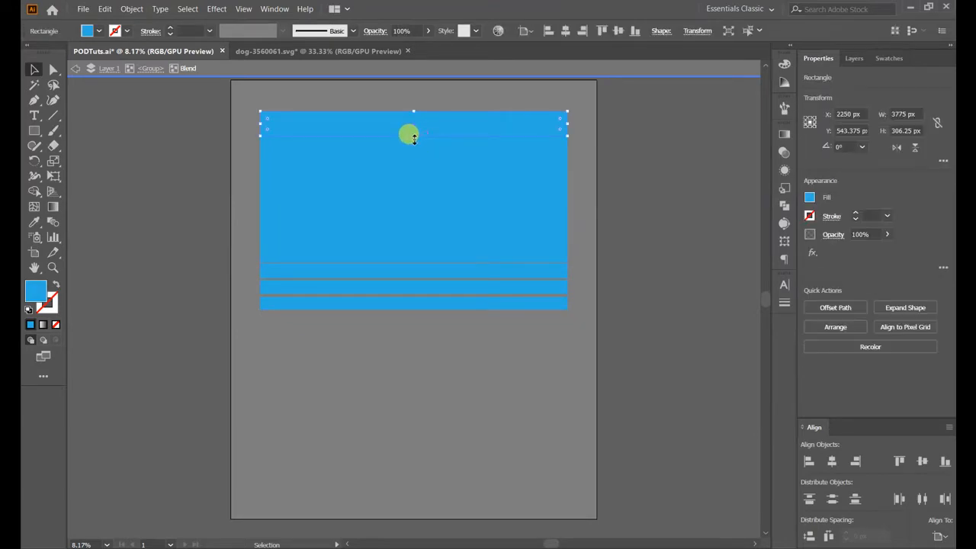
left_click_drag(412, 135, 413, 129)
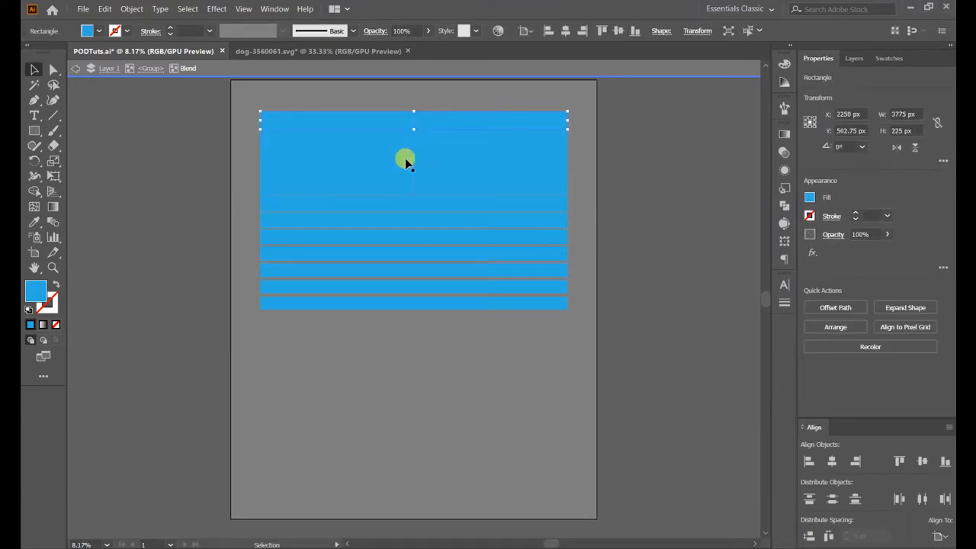
Thin the blend's bottom bar, adjust the top bar's height to about 212 px, and leave isolation mode.
left_click_drag(410, 306, 413, 292)
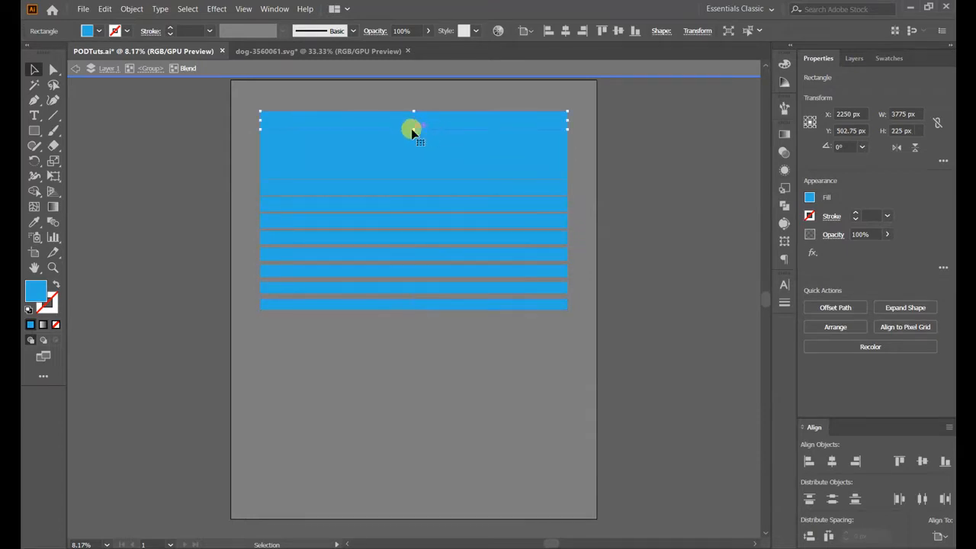
left_click_drag(411, 128, 415, 123)
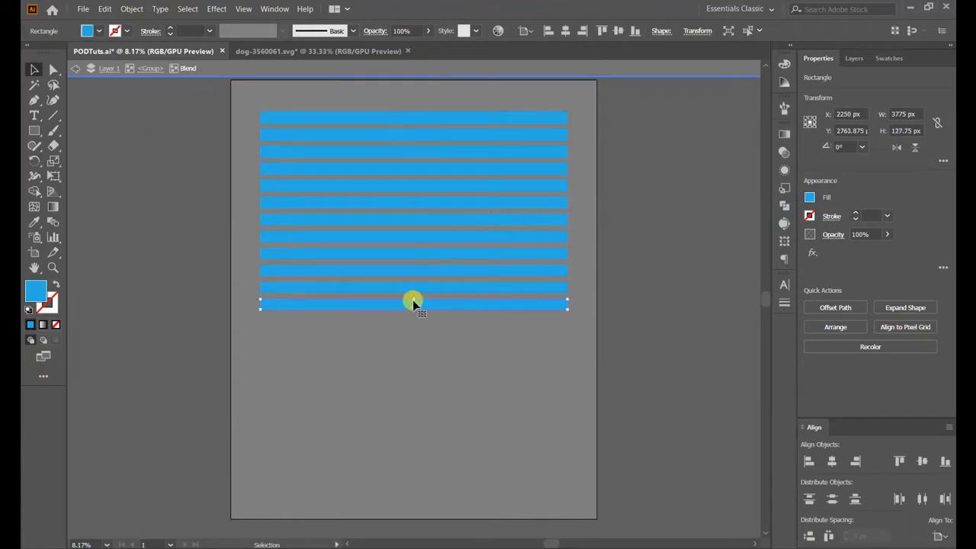
left_click_drag(414, 299, 416, 302)
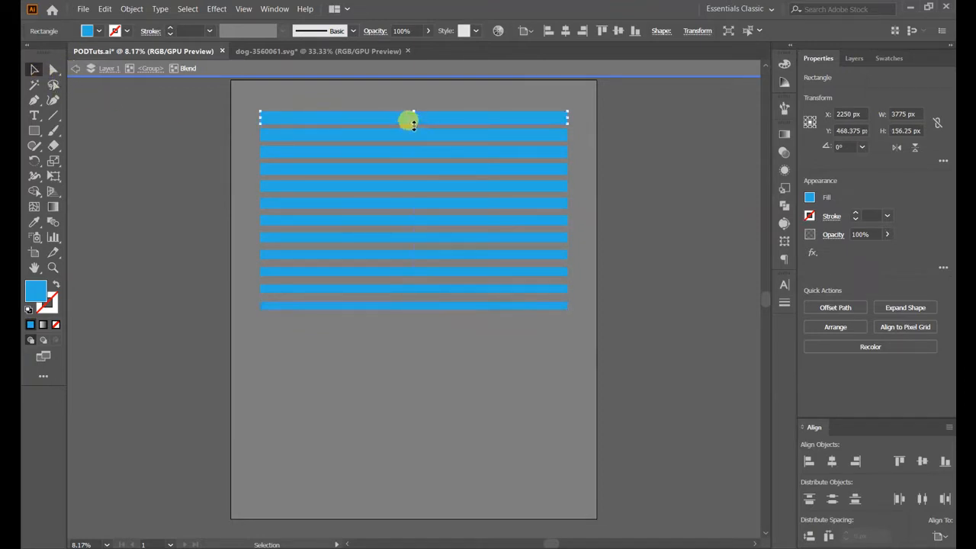
left_click_drag(413, 124, 404, 127)
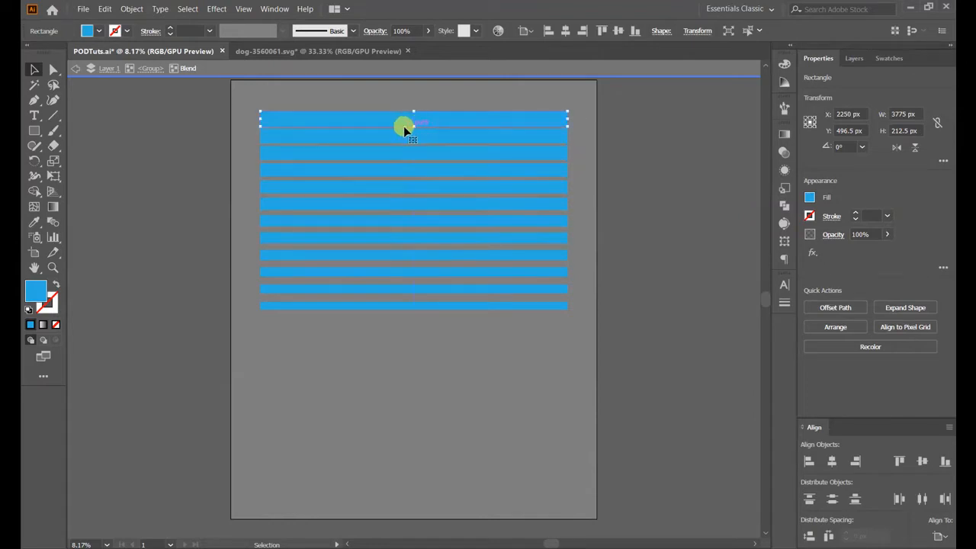
left_click(68, 68)
Expand the blended stripes with Object and Fill enabled, and deselect them.
left_click(322, 146)
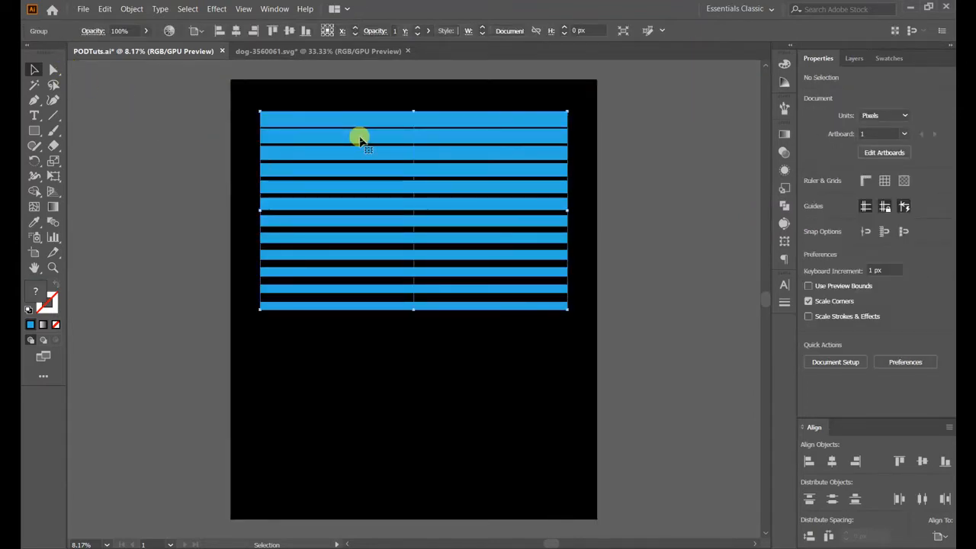
left_click(141, 29)
left_click(132, 10)
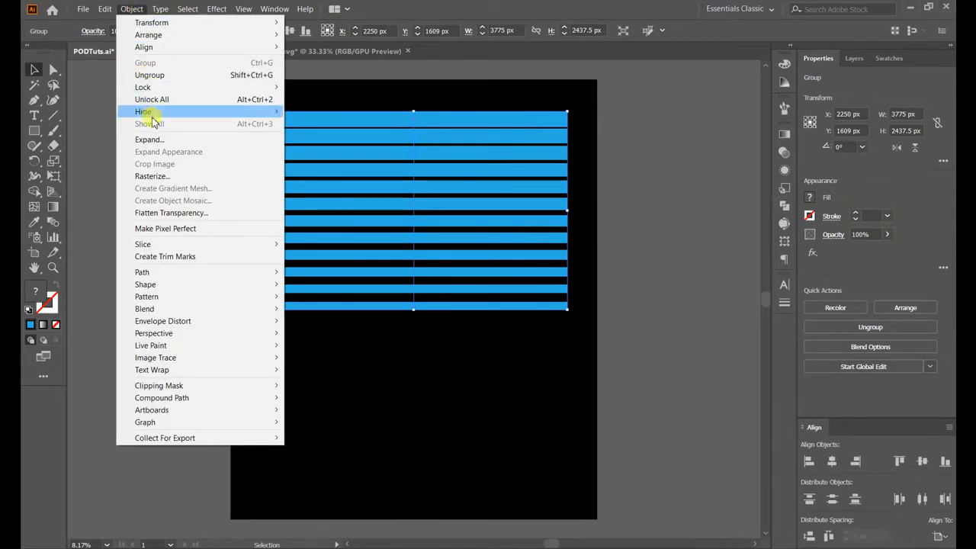
left_click(148, 141)
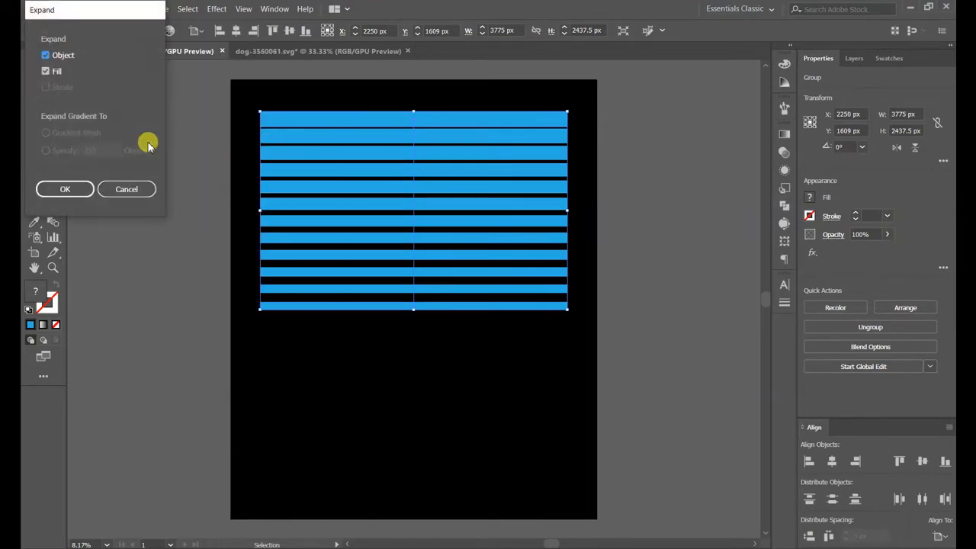
left_click(65, 189)
left_click(133, 178)
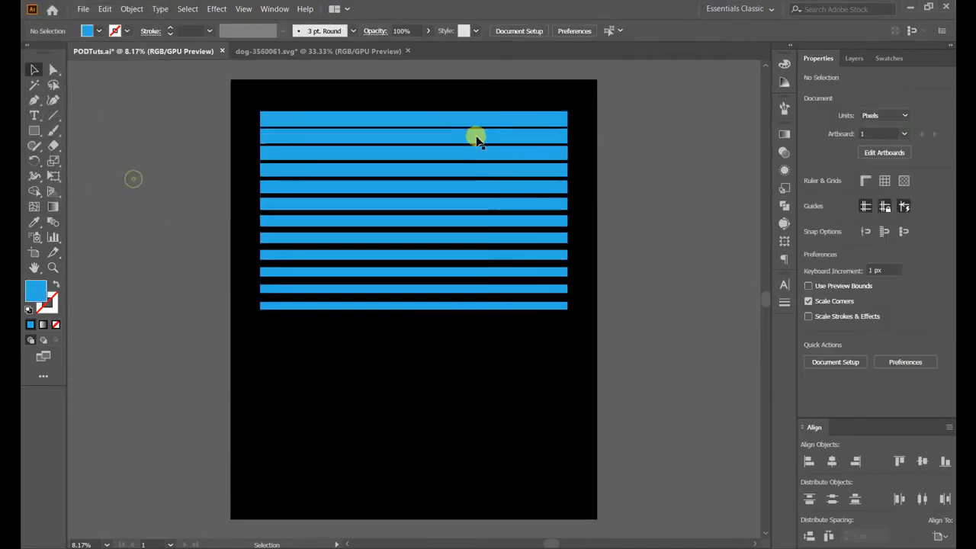
left_click(625, 126)
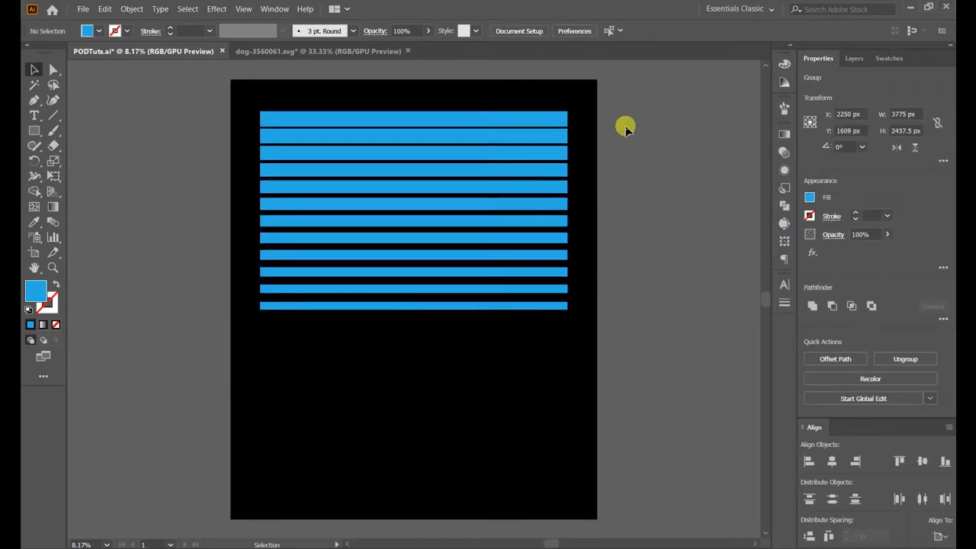
Draw a circle of about 3000 px diameter with the Ellipse tool, overlapping the lower stripes.
left_click(35, 131)
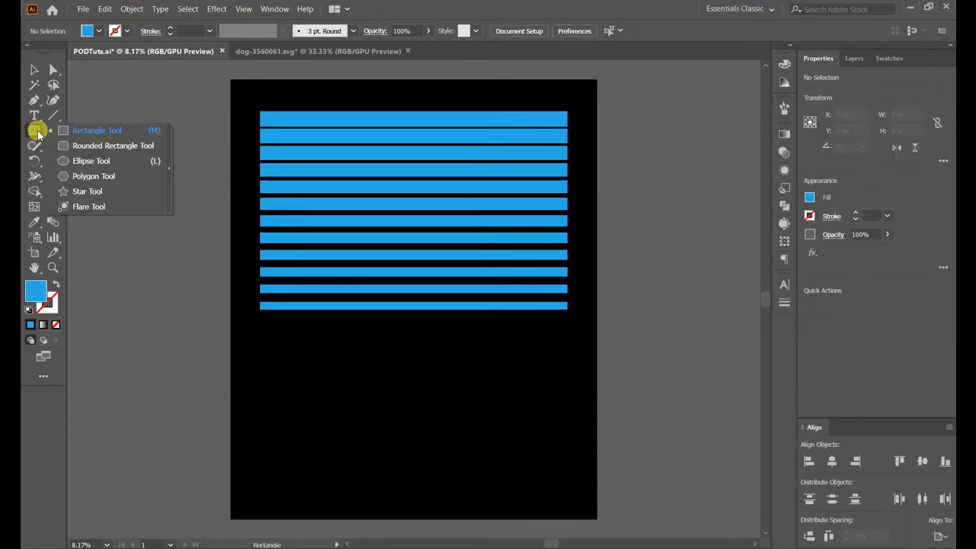
left_click(88, 162)
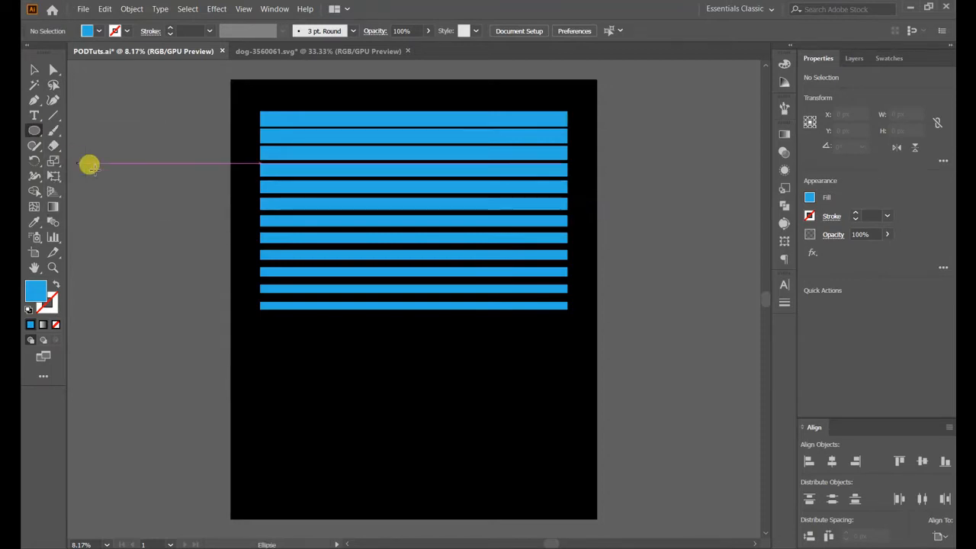
left_click_drag(406, 376, 523, 450)
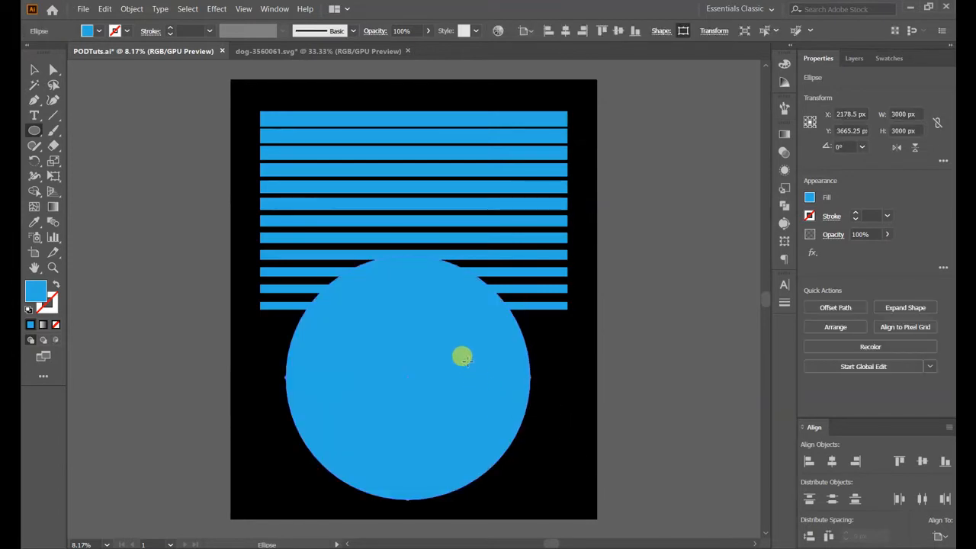
Move the circle up over the stripes and center it horizontally on the artboard.
left_click(34, 70)
left_click_drag(414, 324, 444, 229)
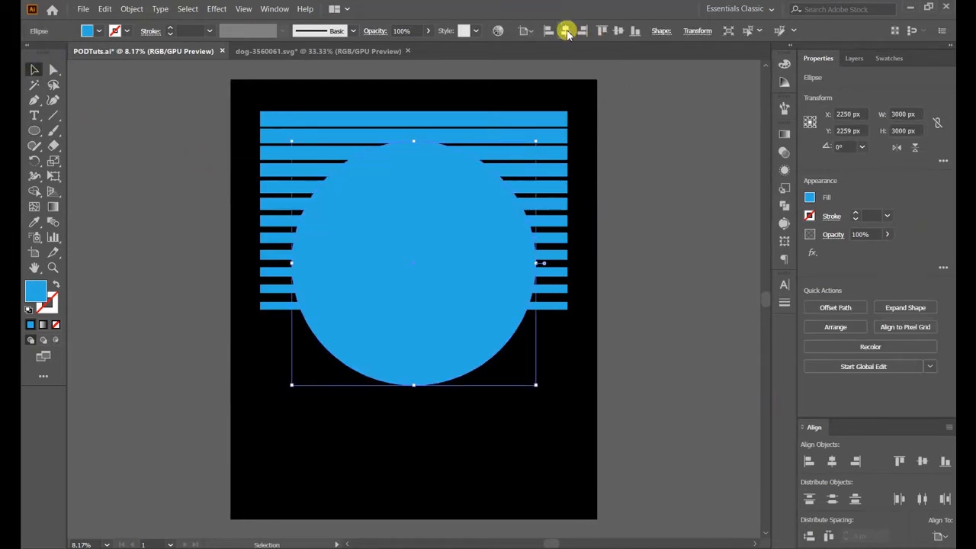
left_click(435, 231)
Fill the circle with a linear gradient angled at -90°.
left_click(784, 136)
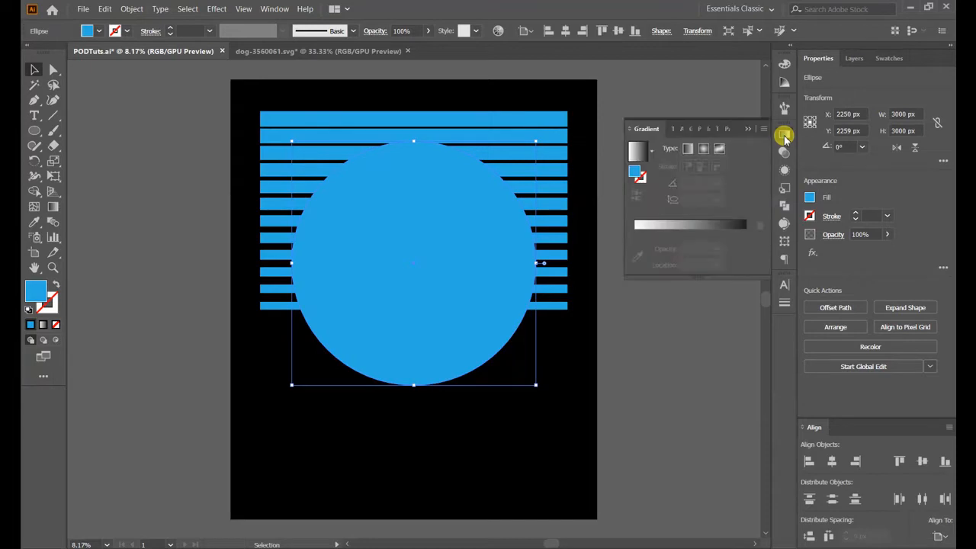
left_click(686, 149)
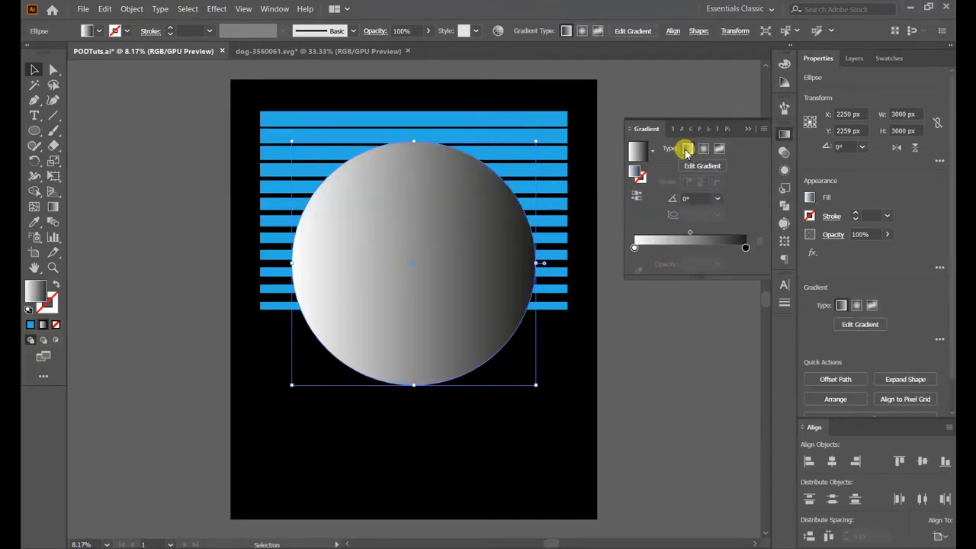
left_click(717, 201)
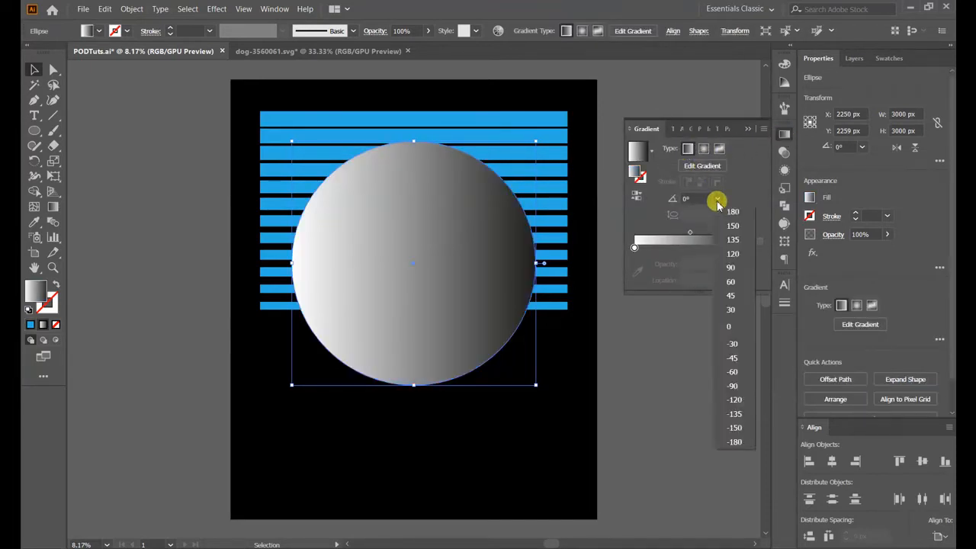
left_click(737, 389)
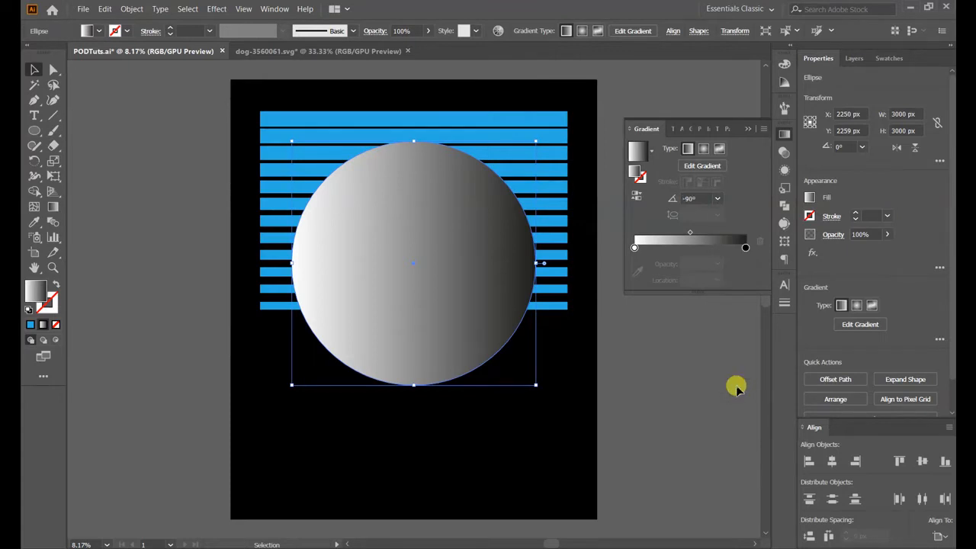
Color the circle's gradient with red at the end stop and orange at the start stop, and deselect the circle.
left_click(747, 250)
double_click(746, 250)
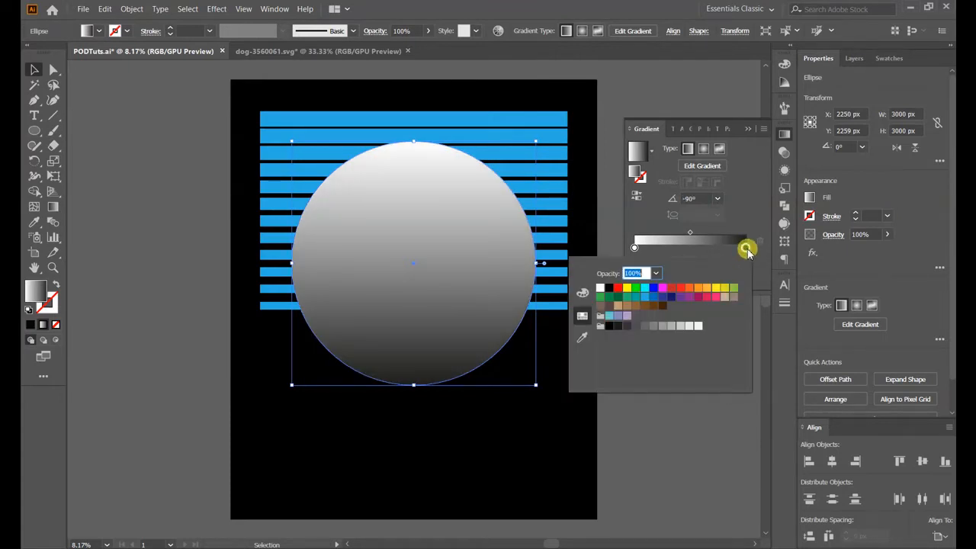
left_click(680, 288)
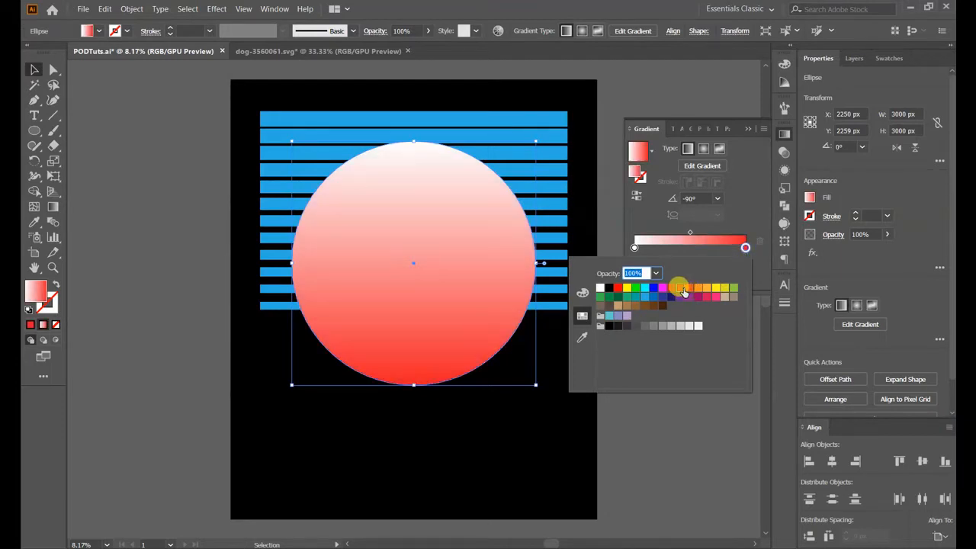
left_click(634, 247)
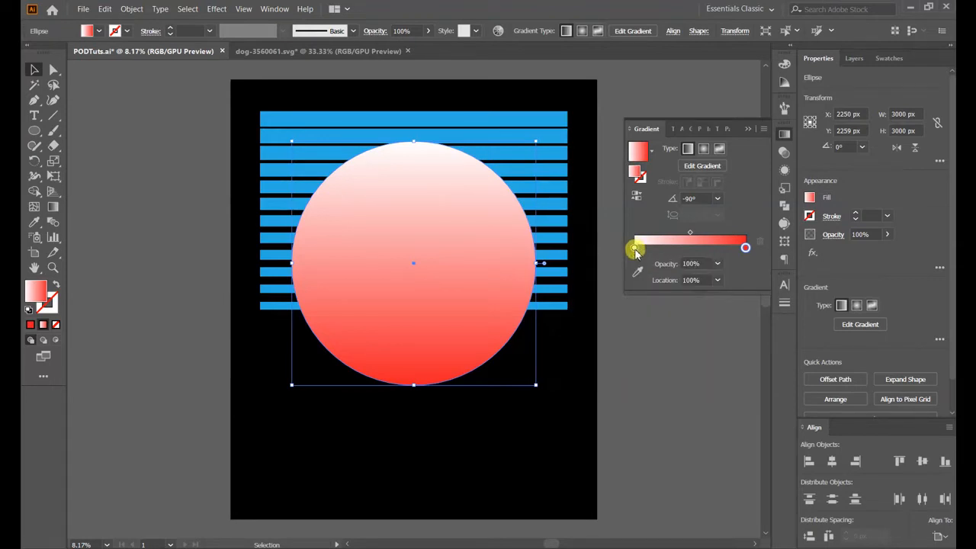
double_click(635, 249)
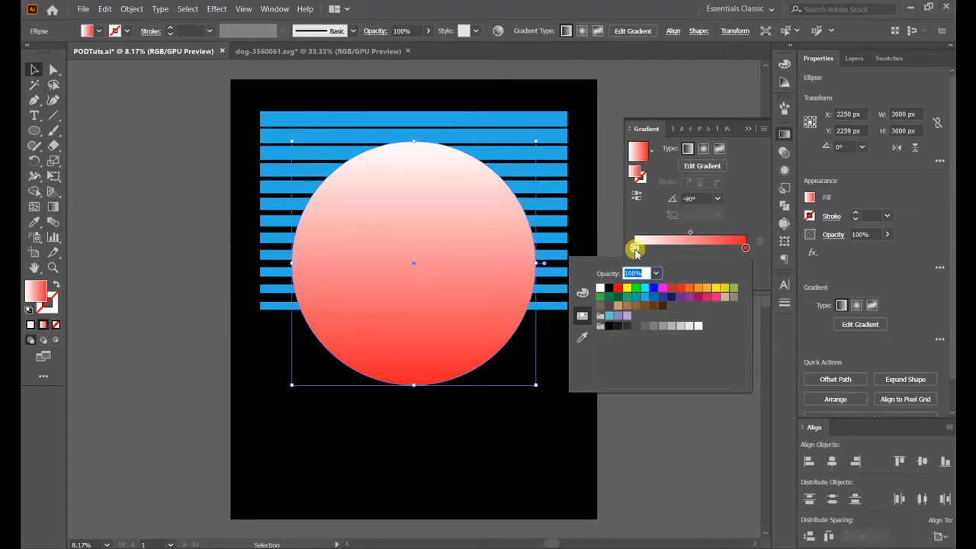
left_click(699, 291)
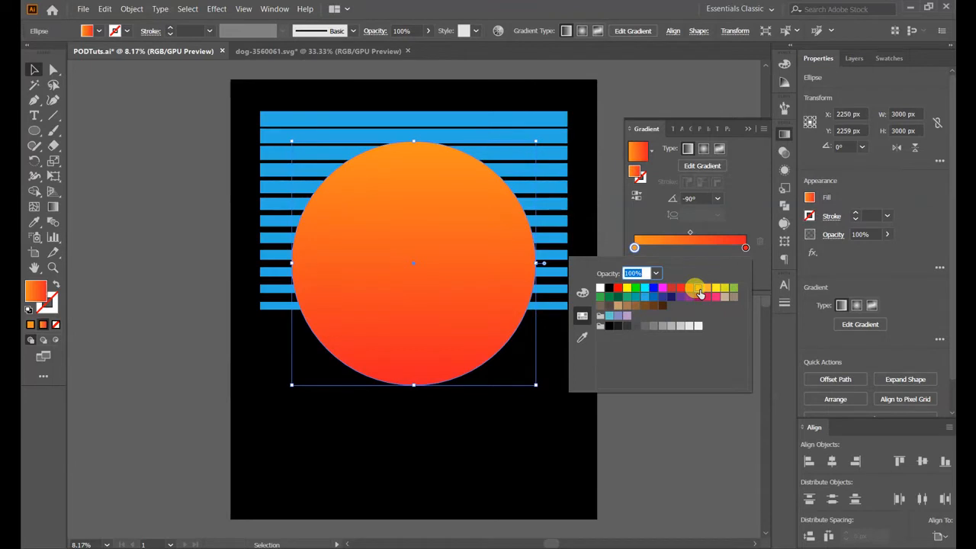
left_click(827, 177)
left_click(783, 135)
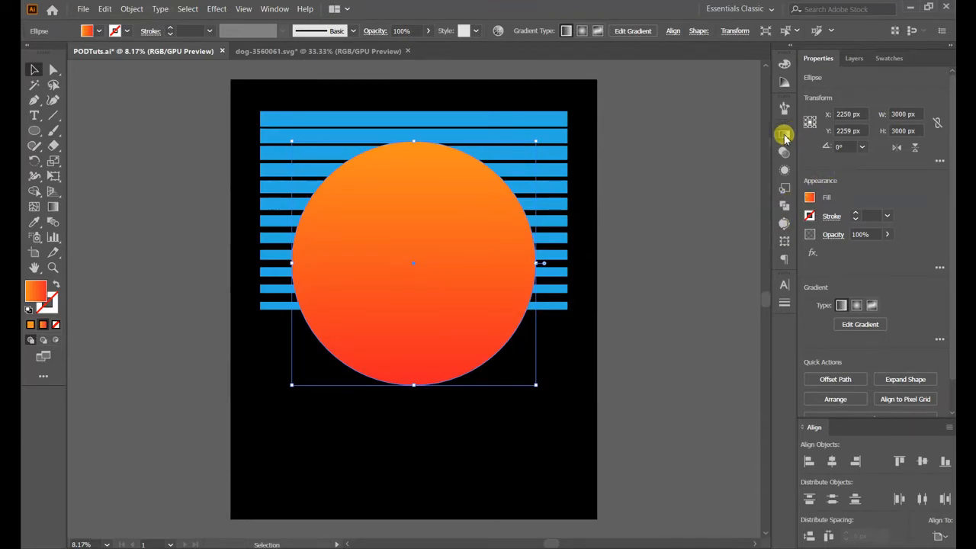
left_click(642, 157)
Select the stripes and the gradient circle, group them together, and deselect.
key("ctrl+a")
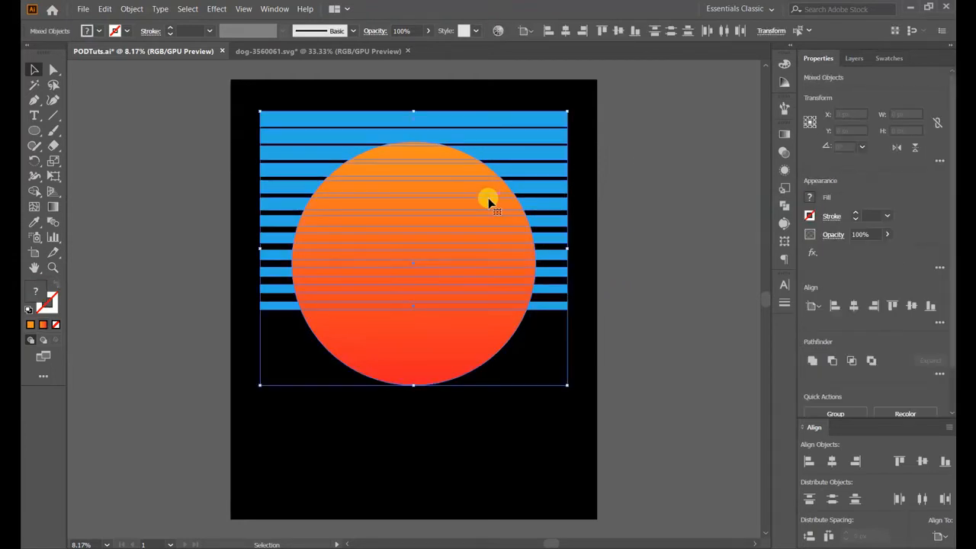
right_click(457, 206)
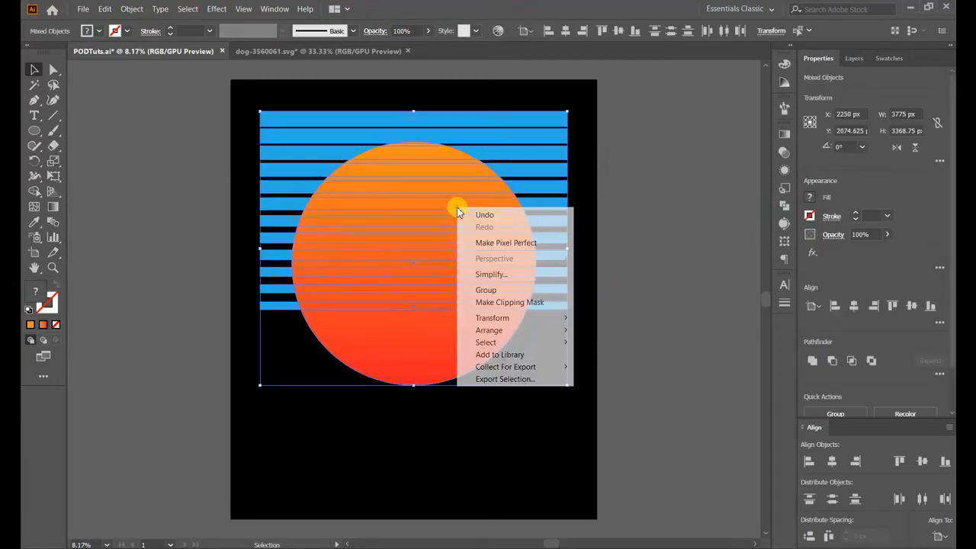
left_click(490, 291)
left_click(619, 239)
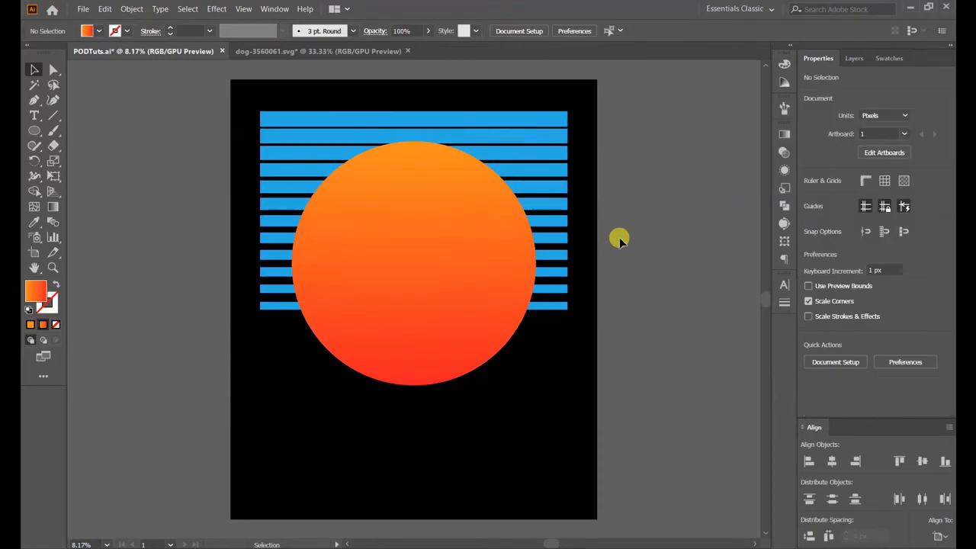
Move the stripes-and-circle group down to about Y 2517 px, center it horizontally on the artboard, and deselect it.
left_click_drag(531, 183, 535, 206)
left_click_drag(526, 149, 525, 160)
left_click(568, 31)
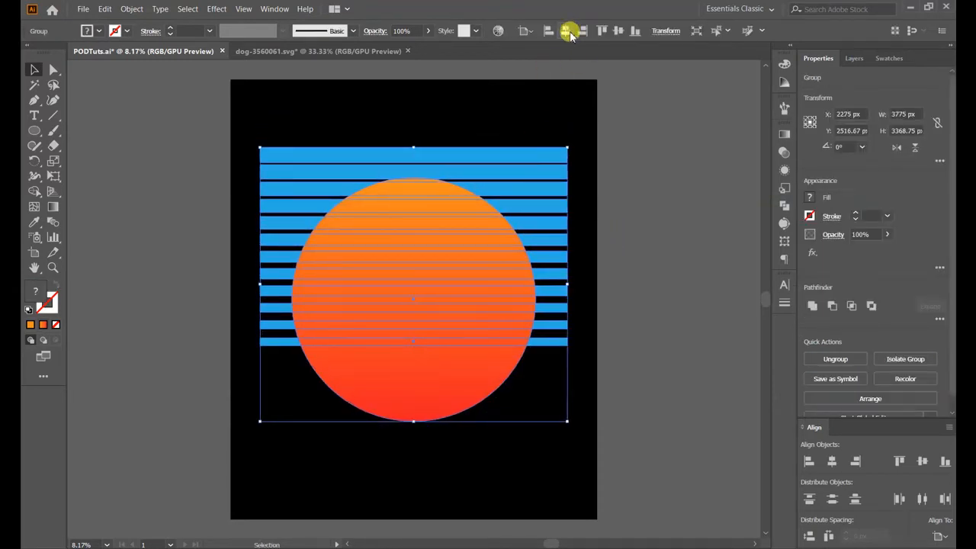
left_click(518, 145)
Copy the dog-with-headphones artwork from the dog-3560061.svg document.
left_click(375, 50)
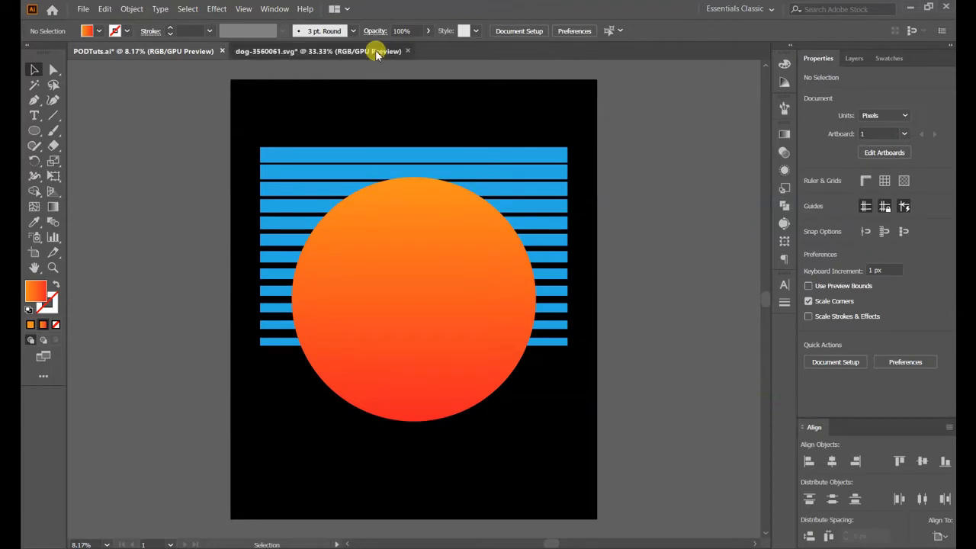
left_click(508, 218)
left_click_drag(507, 218, 394, 197)
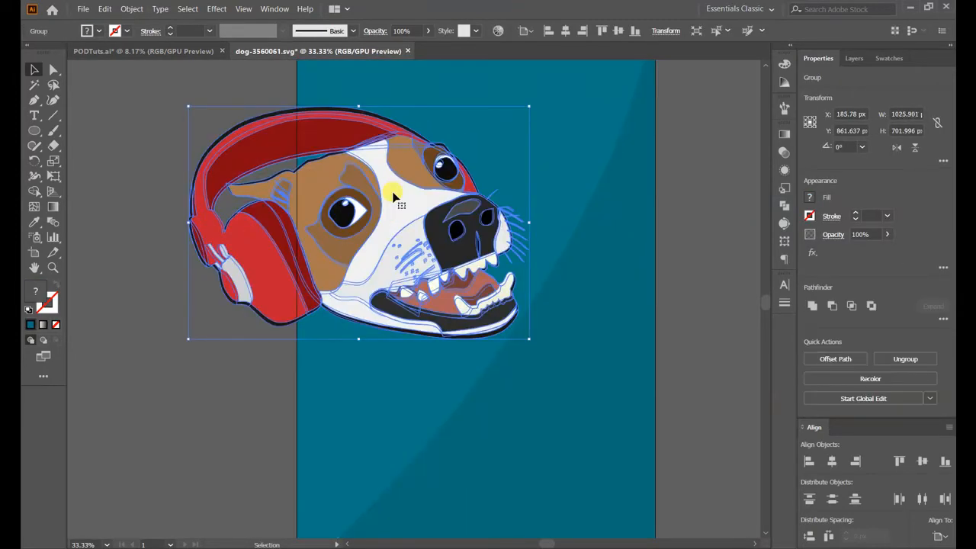
left_click(131, 8)
left_click(104, 9)
left_click(116, 62)
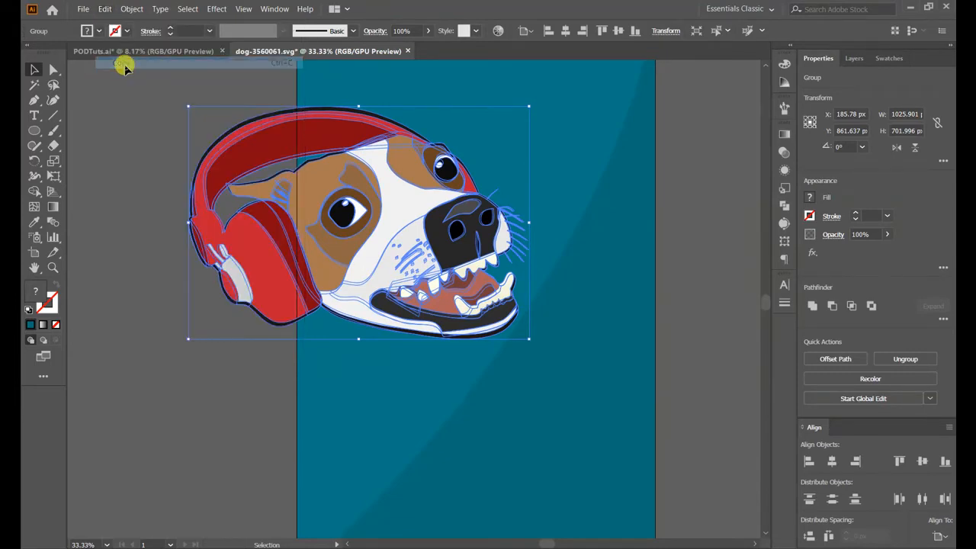
Paste the copied dog artwork into the PODTuts.ai document.
left_click(135, 50)
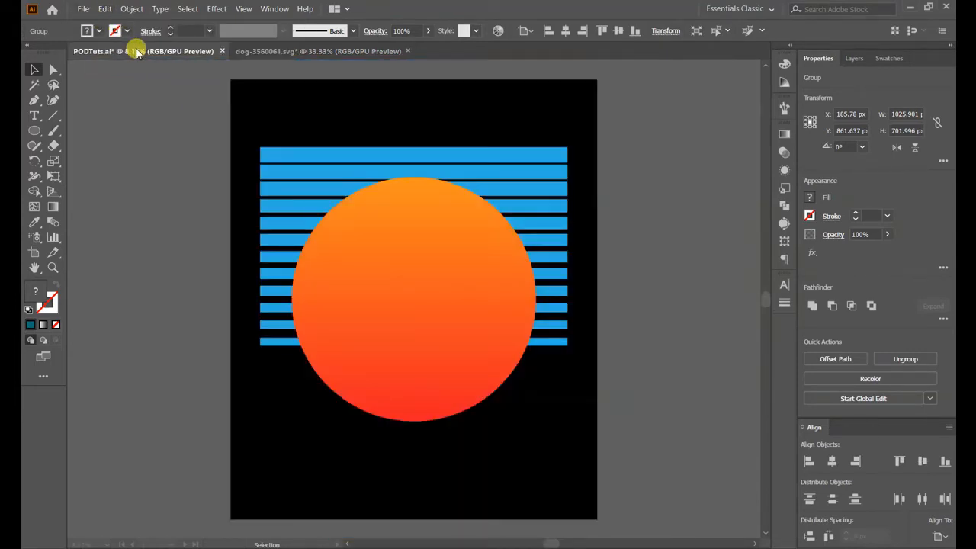
left_click(105, 9)
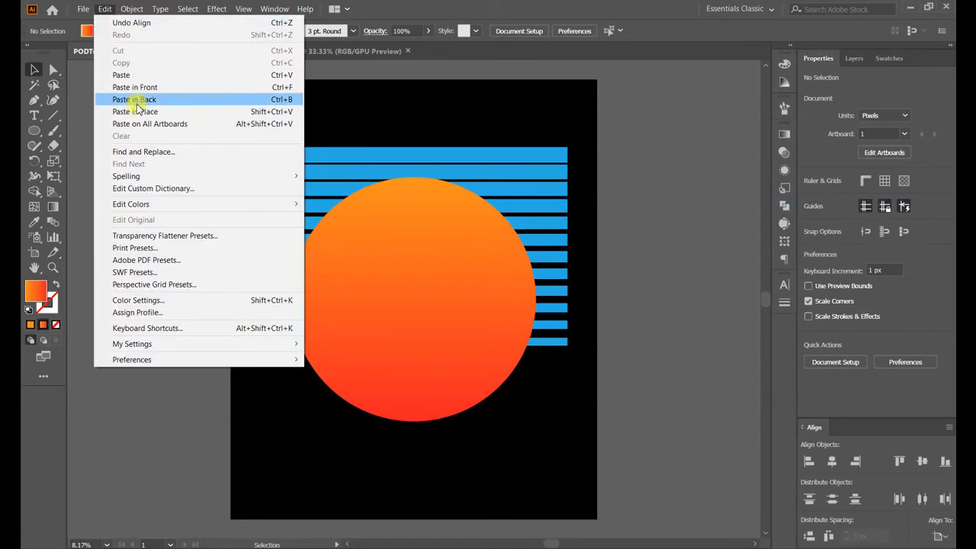
left_click(139, 74)
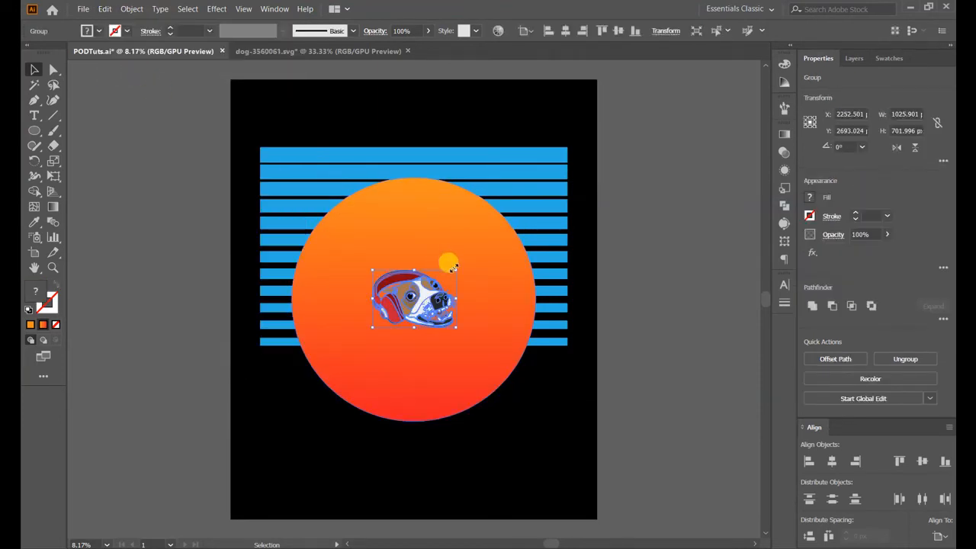
Enlarge the pasted dog to about 3308 px wide, position it centered over the circle, and deselect it.
left_click_drag(454, 269, 536, 210)
left_click_drag(468, 284, 471, 307)
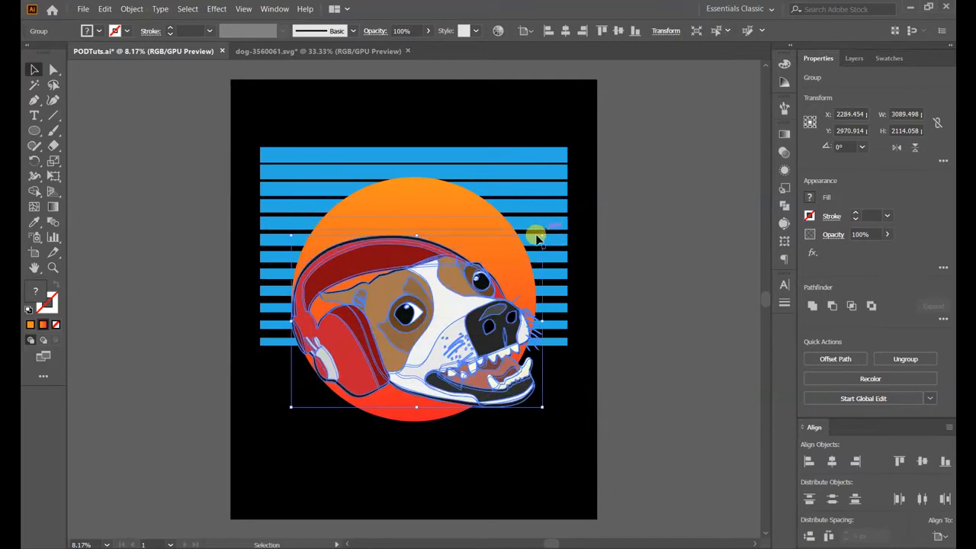
left_click_drag(539, 235, 547, 226)
left_click_drag(469, 291, 470, 289)
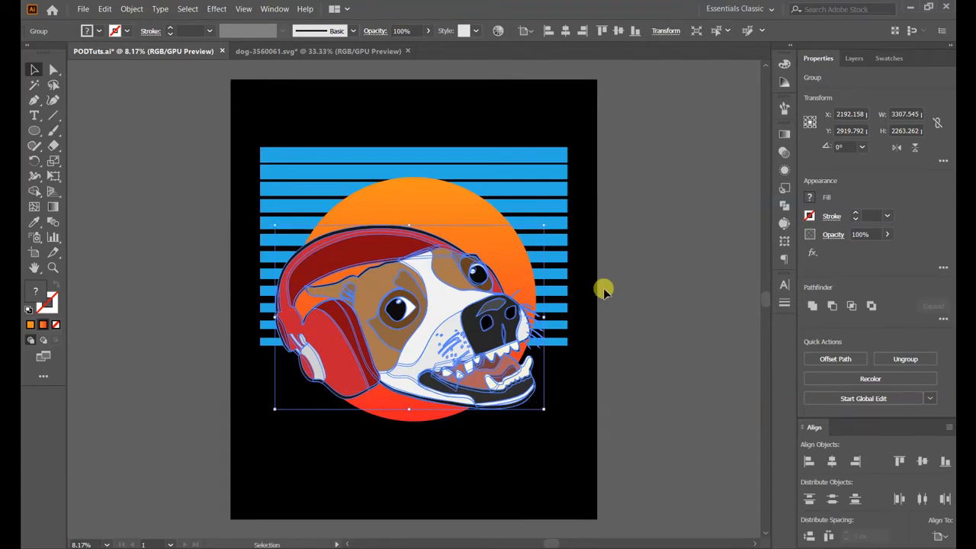
left_click(610, 259)
left_click(463, 303)
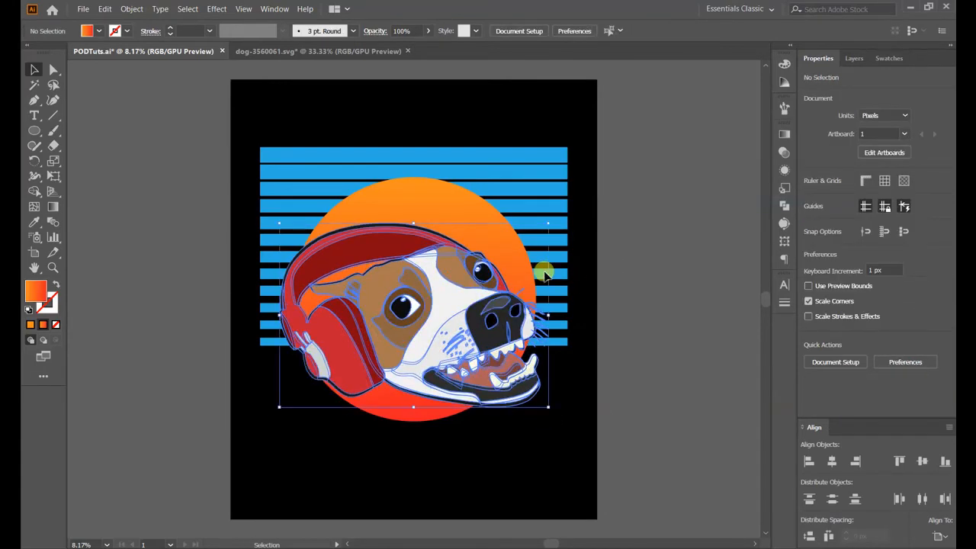
left_click(618, 206)
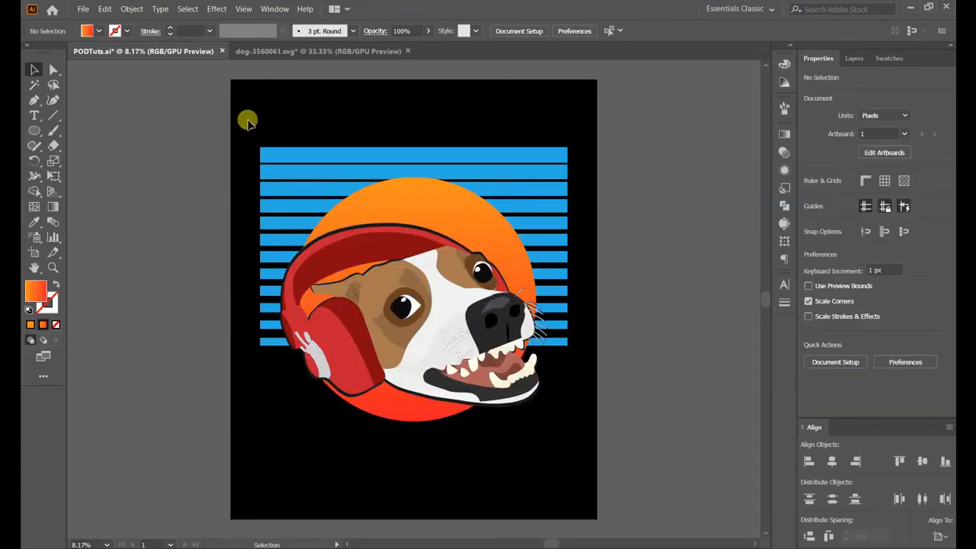
Add placeholder point text above the stripes, fill it white, and scale it up to about 434 pt.
left_click(35, 116)
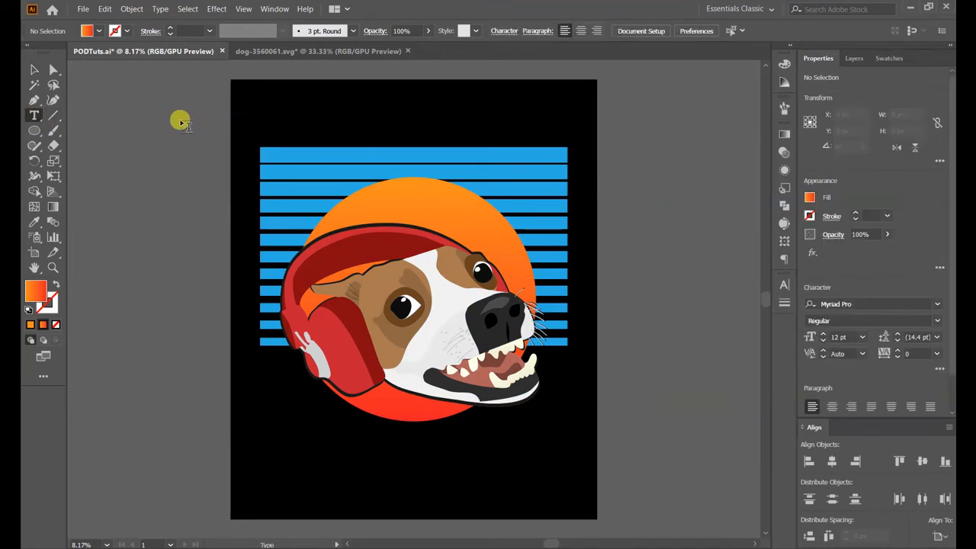
left_click(305, 109)
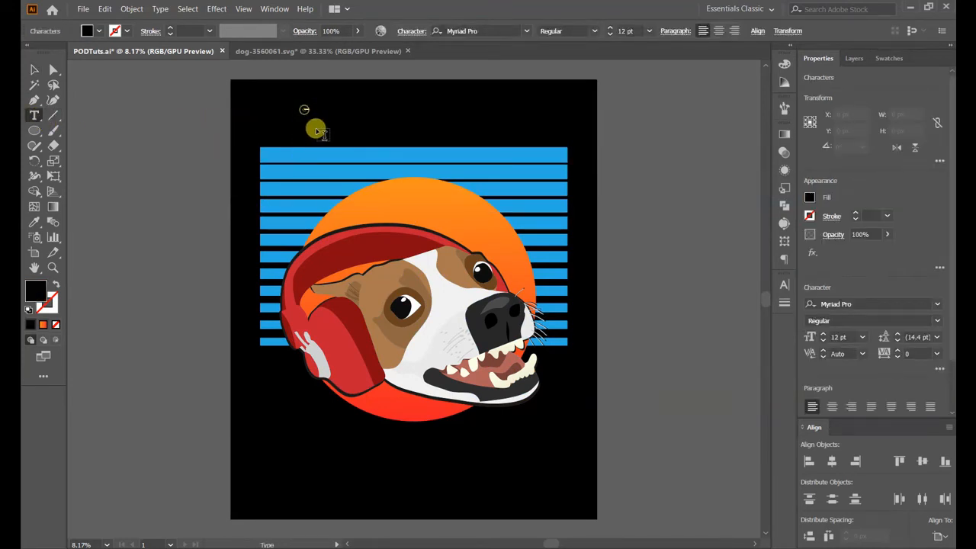
left_click(31, 70)
left_click(97, 32)
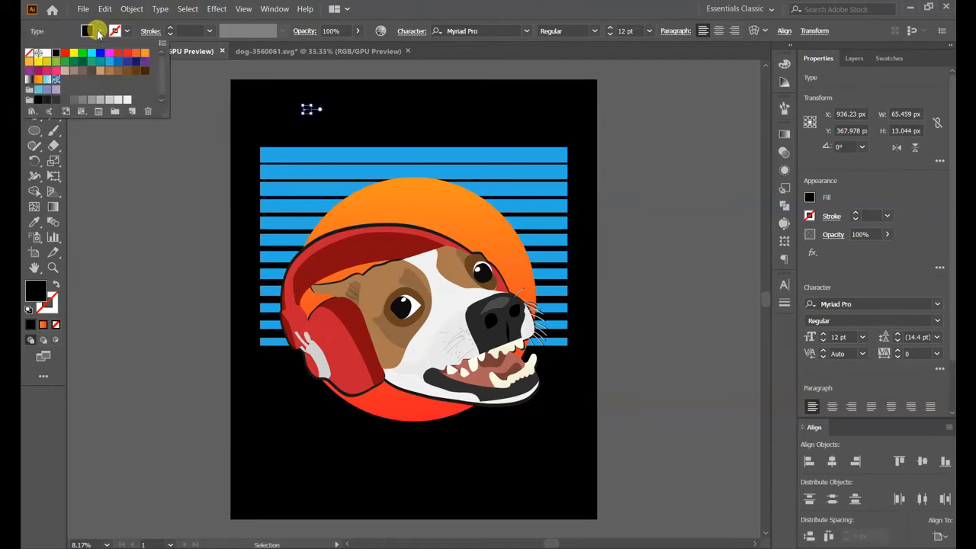
left_click(38, 53)
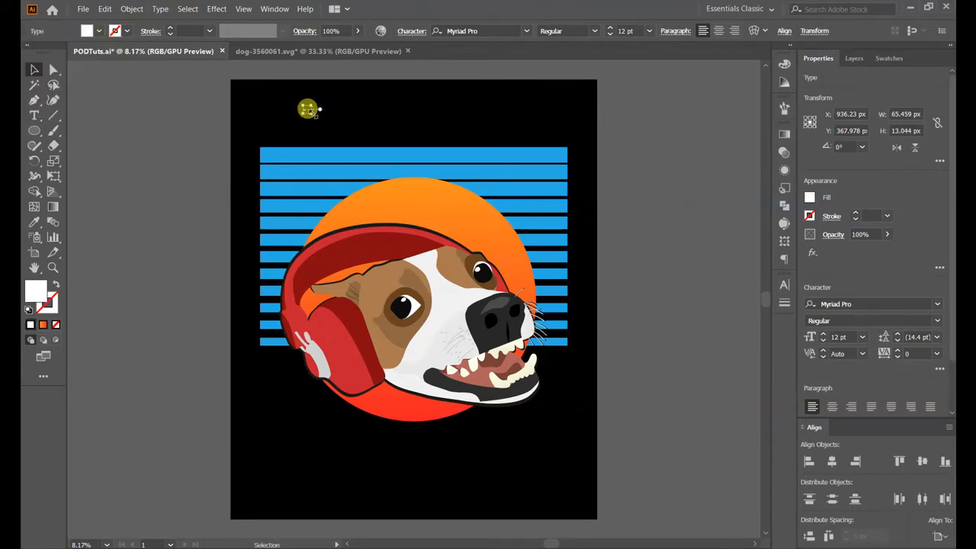
left_click_drag(308, 109, 506, 131)
Set the placeholder text's font to Coolvetica Regular and its tracking to 30.
left_click(501, 30)
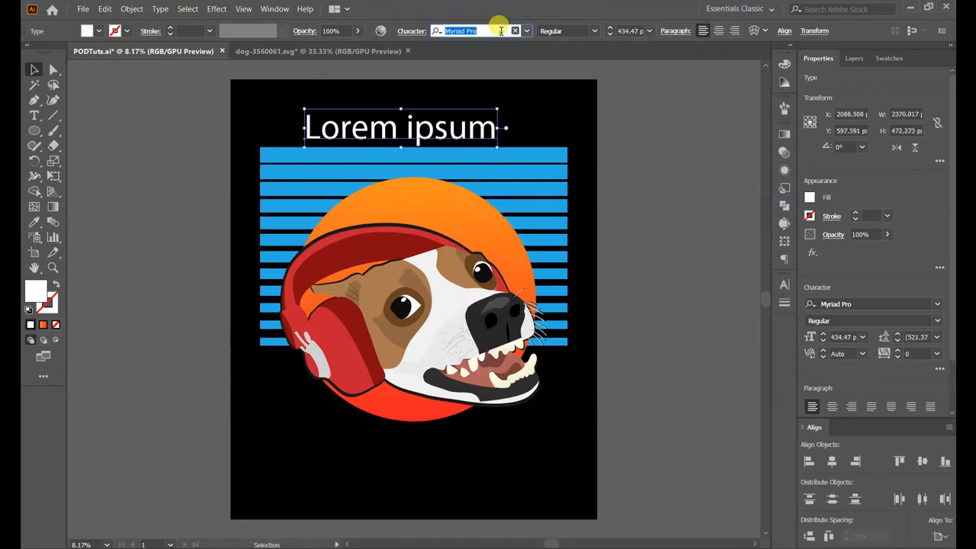
type("coolve")
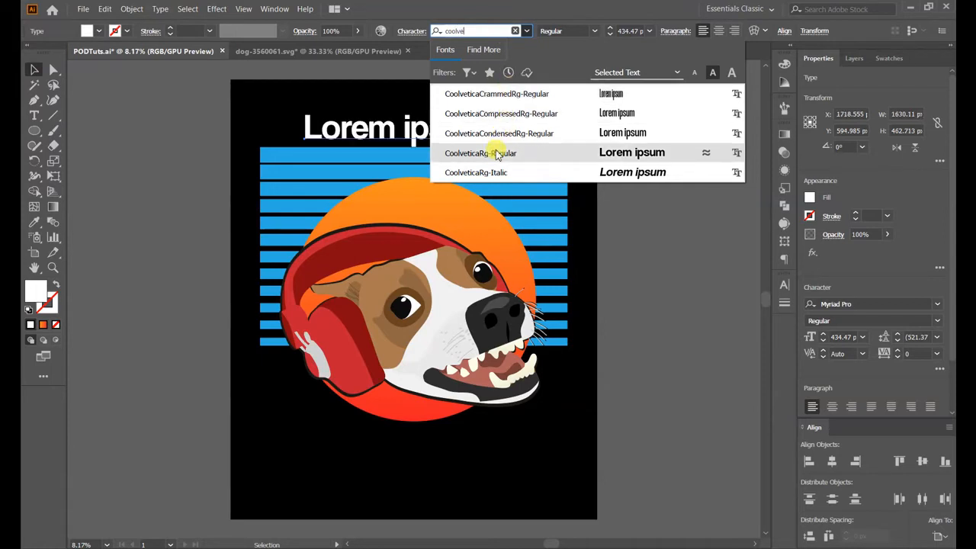
left_click(495, 153)
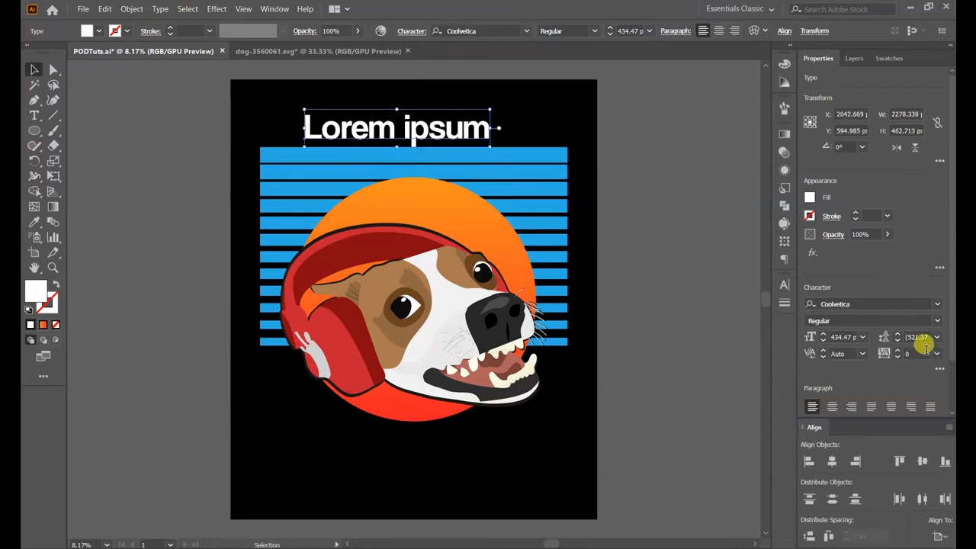
key("Up")
key("Up")
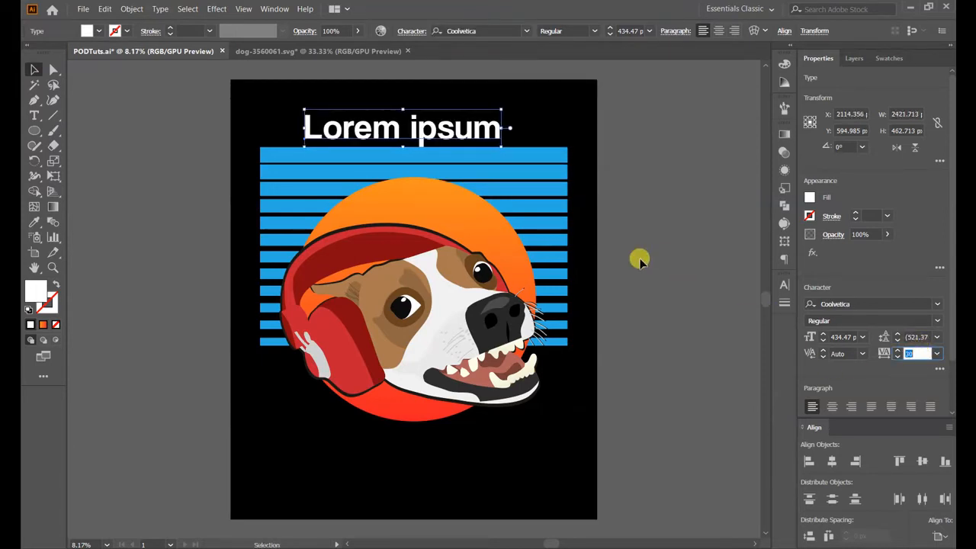
Move the placeholder text toward the stripes' left edge and replace it with DID WE JUST BECOME.
left_click_drag(462, 125, 438, 130)
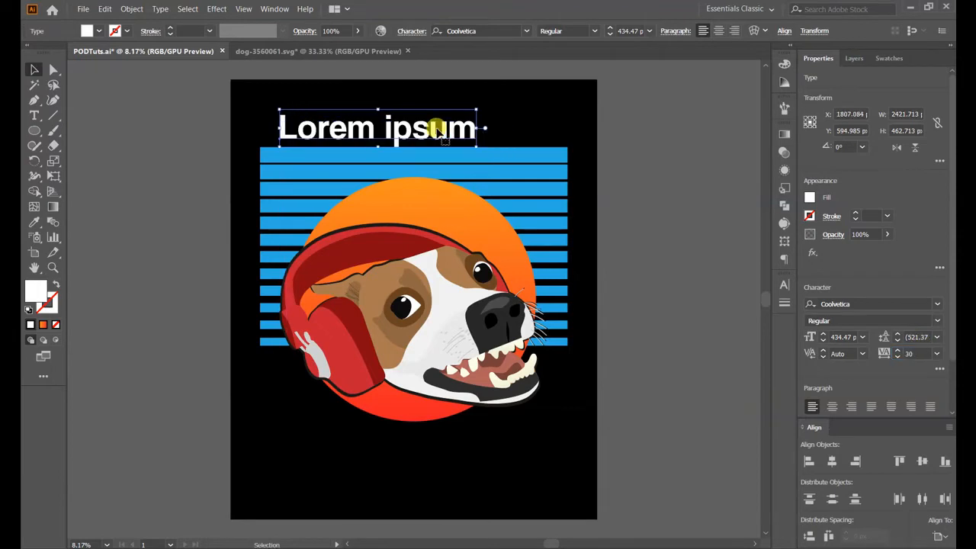
double_click(433, 127)
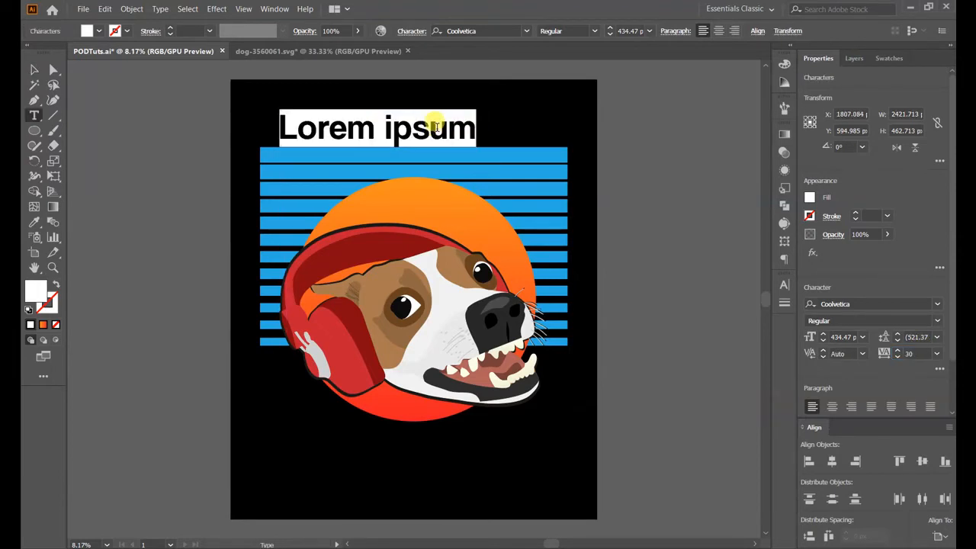
type("DID")
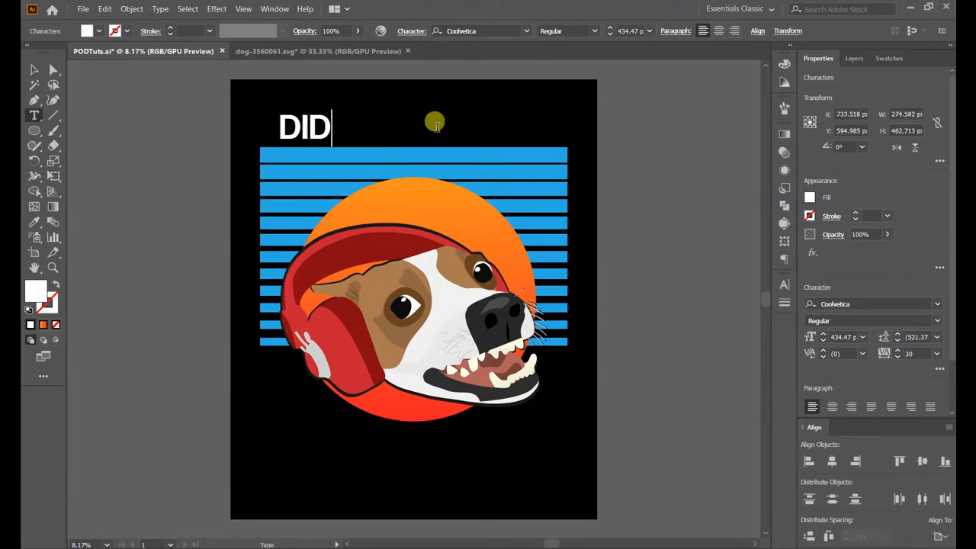
type(" WE JUST BEC")
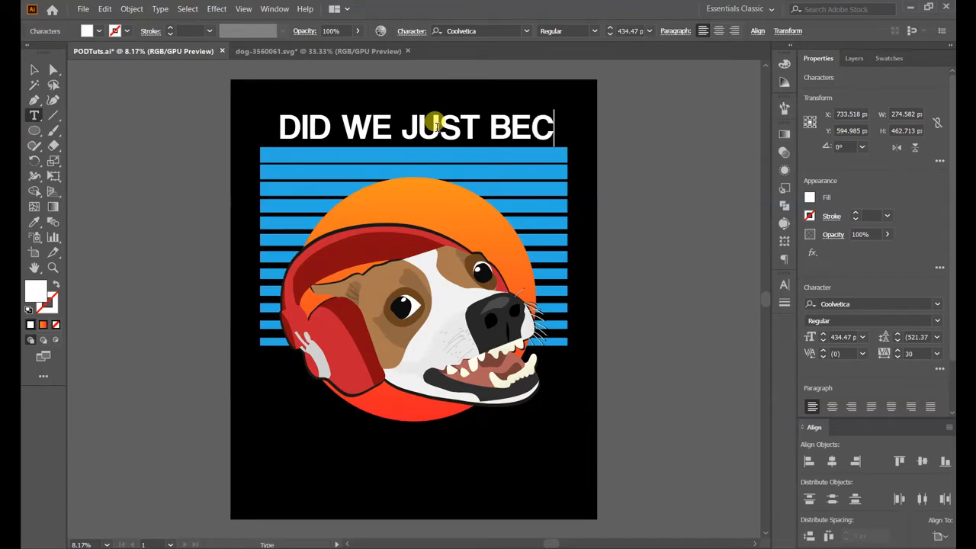
type("A")
key("BackSpace")
type("OME")
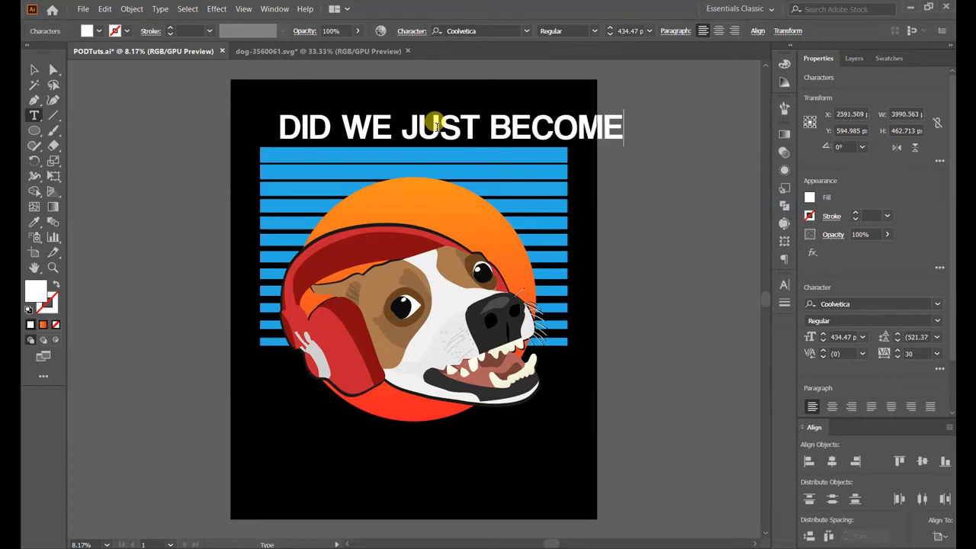
Scale the headline down to about 383 pt, fit it to the stripes' width above them, and deselect it.
left_click(34, 69)
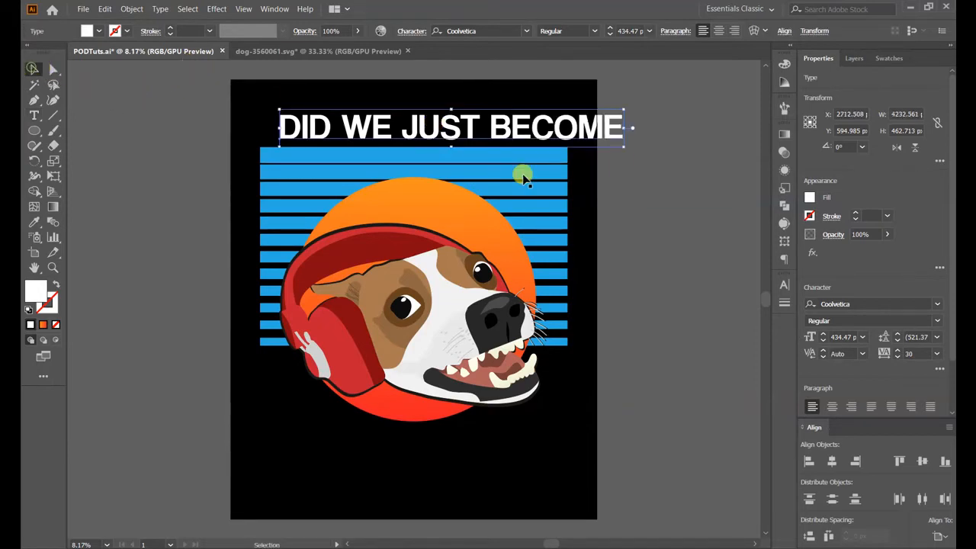
left_click_drag(614, 126, 568, 127)
left_click(608, 150)
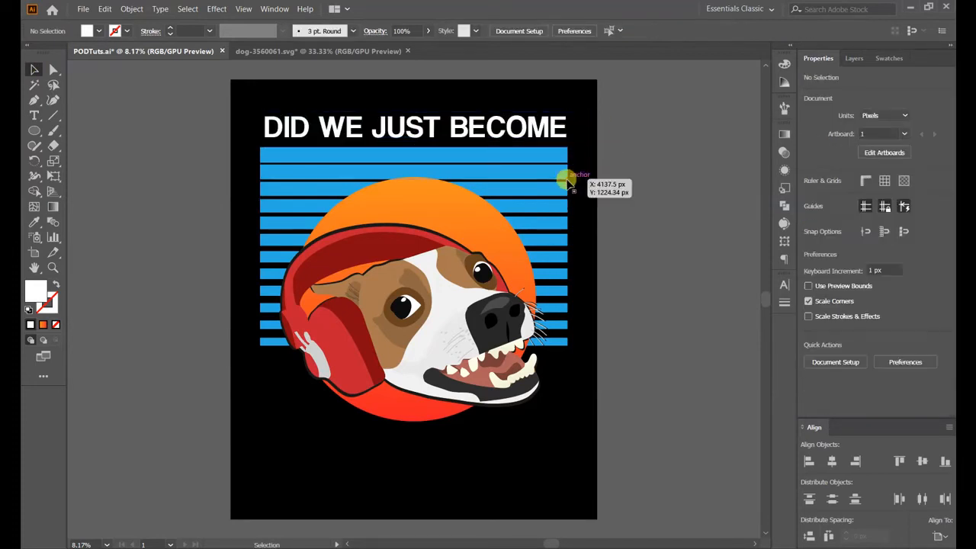
Duplicate the headline directly below the circle and change the copy's text to FRIENDS?
left_click_drag(472, 126, 521, 437)
double_click(521, 436)
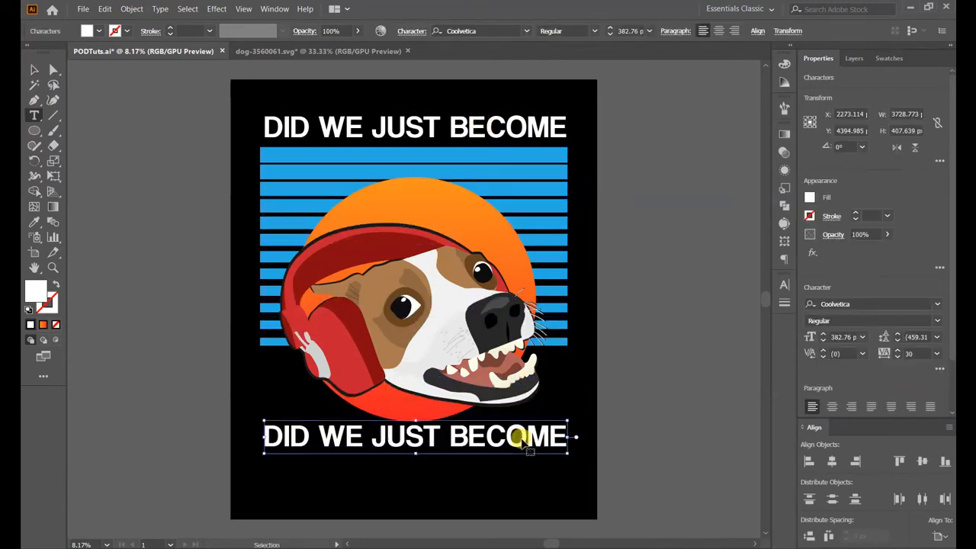
key("ctrl+a")
type("F")
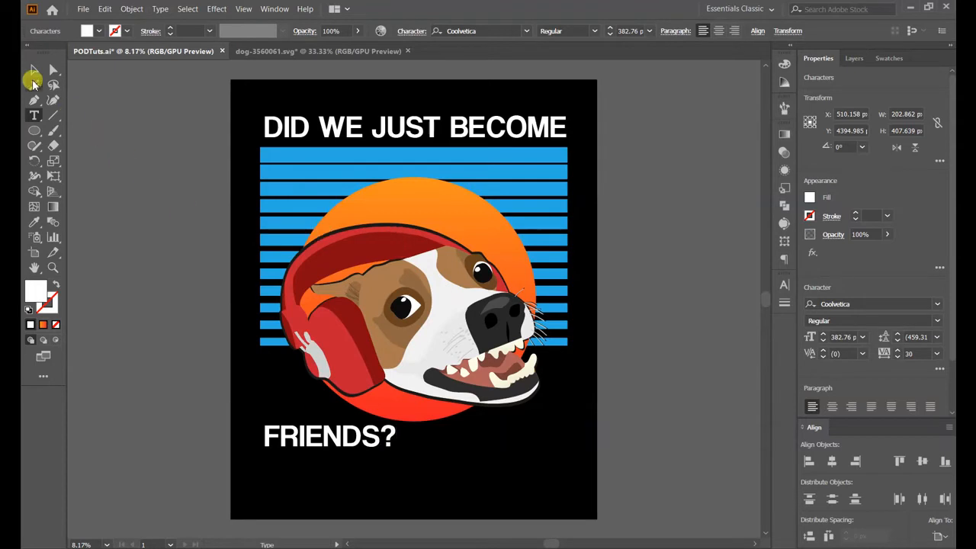
Enlarge the FRIENDS? text below the circle to about 791 pt.
left_click(33, 70)
left_click_drag(395, 452, 532, 526)
left_click_drag(555, 301, 538, 362)
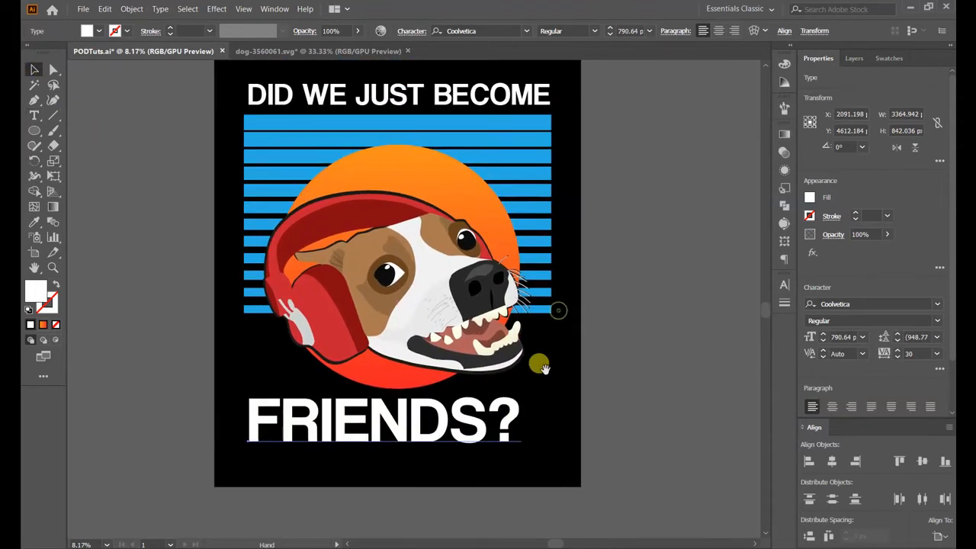
left_click(423, 312)
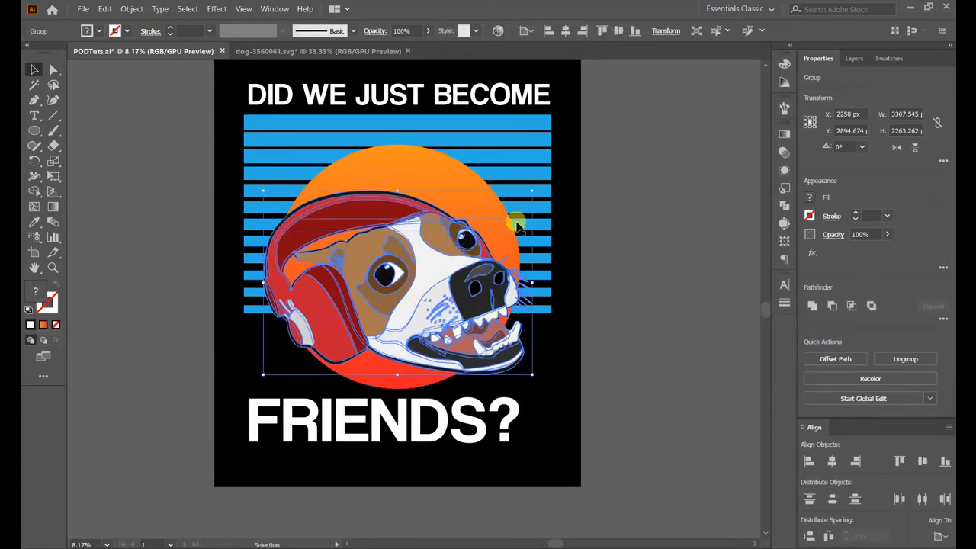
left_click(420, 169)
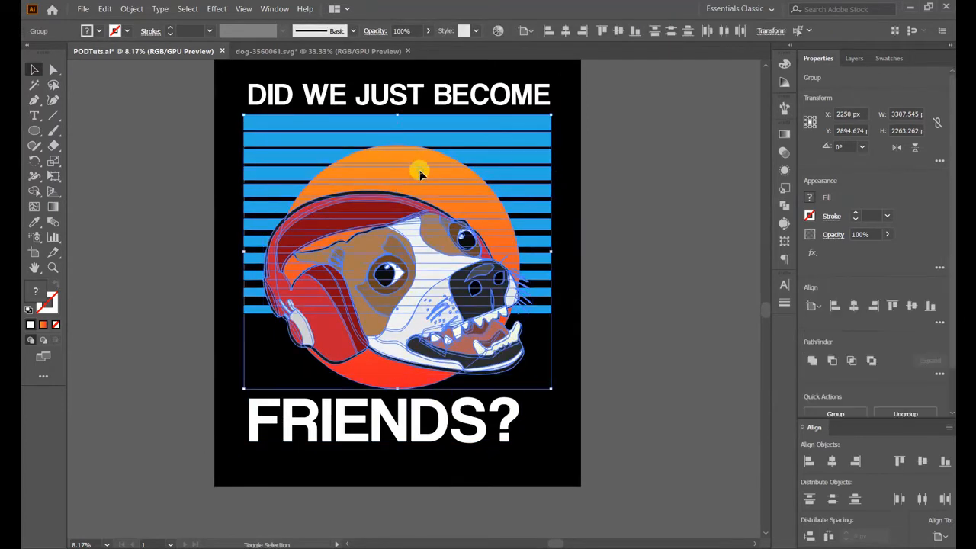
left_click(595, 239)
Set the FRIENDS? text's font to The Midnight Regular and scale it down to about 383 pt beneath the circle.
left_click(506, 424)
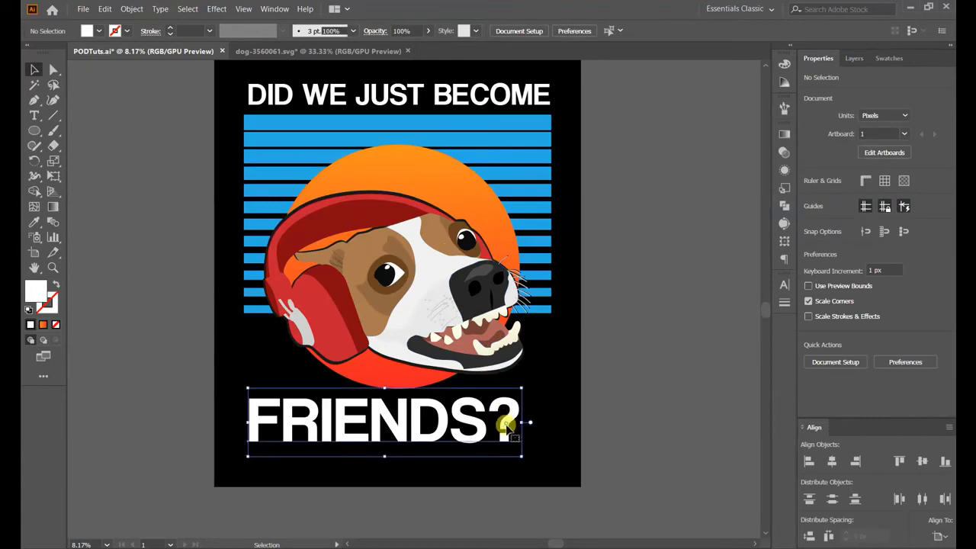
left_click(486, 31)
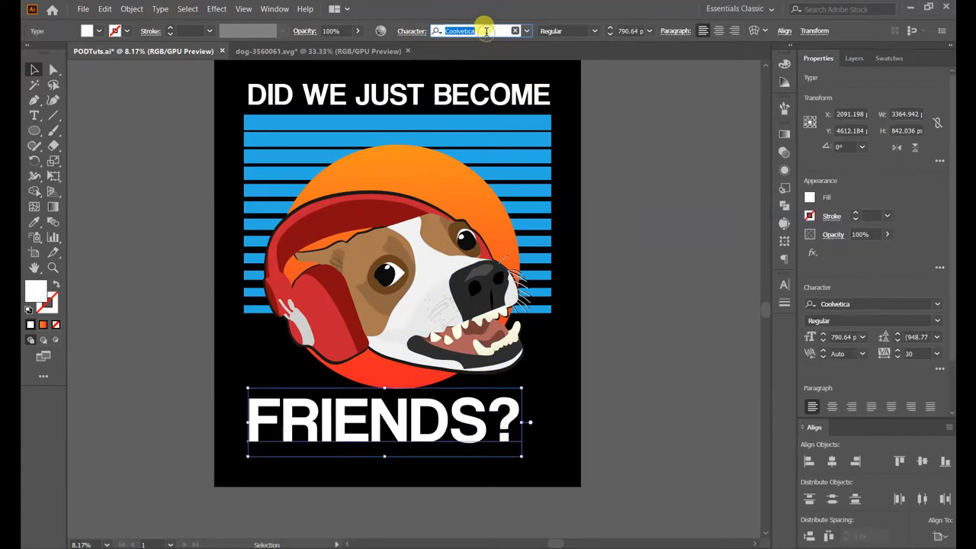
type("MIDN")
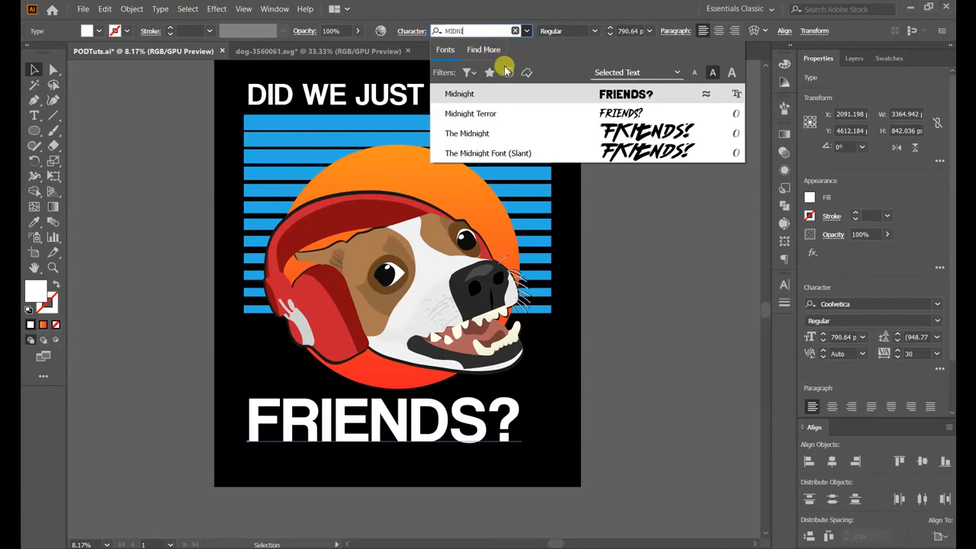
left_click(616, 136)
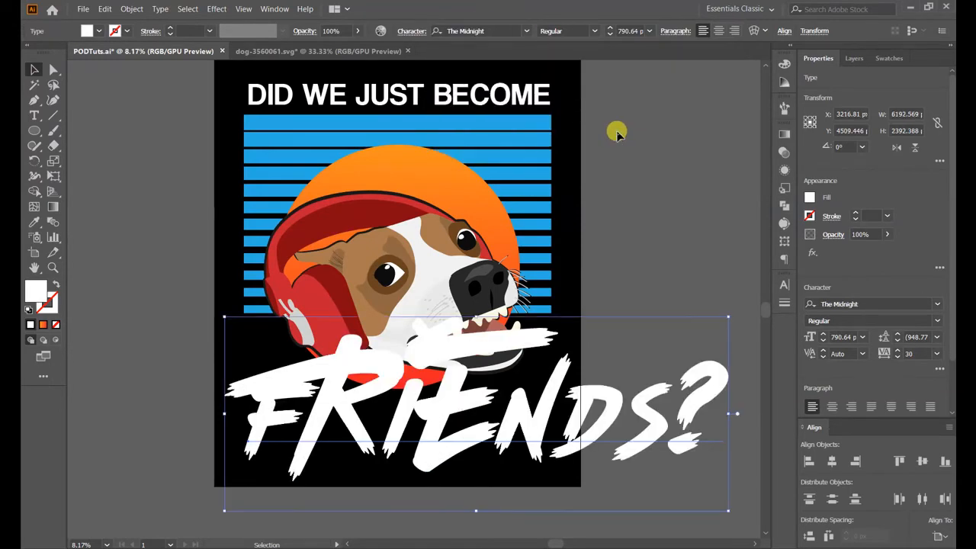
left_click_drag(719, 311, 465, 395)
left_click_drag(424, 460, 465, 455)
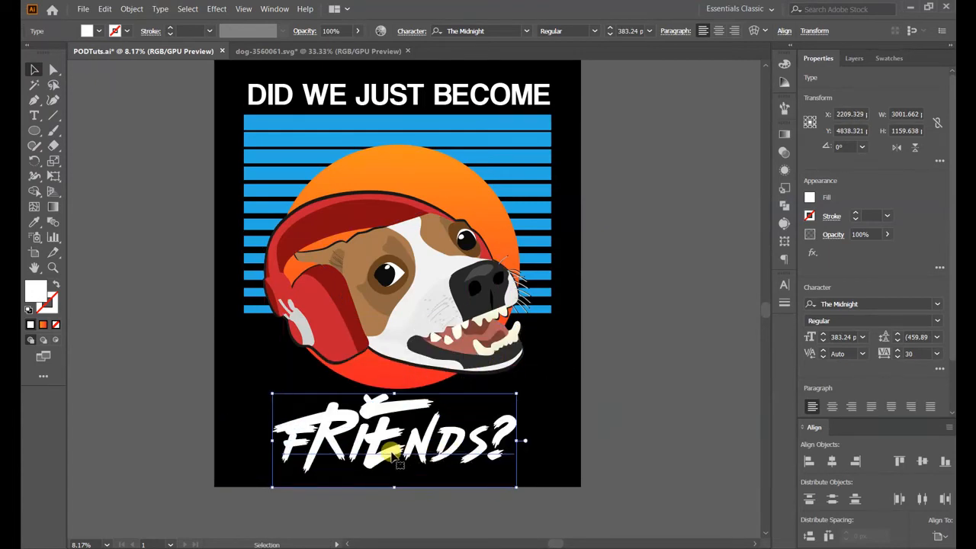
Retype the F, R and E of FRIENDS? in the other letter case to use the font's smaller letterforms.
double_click(336, 436)
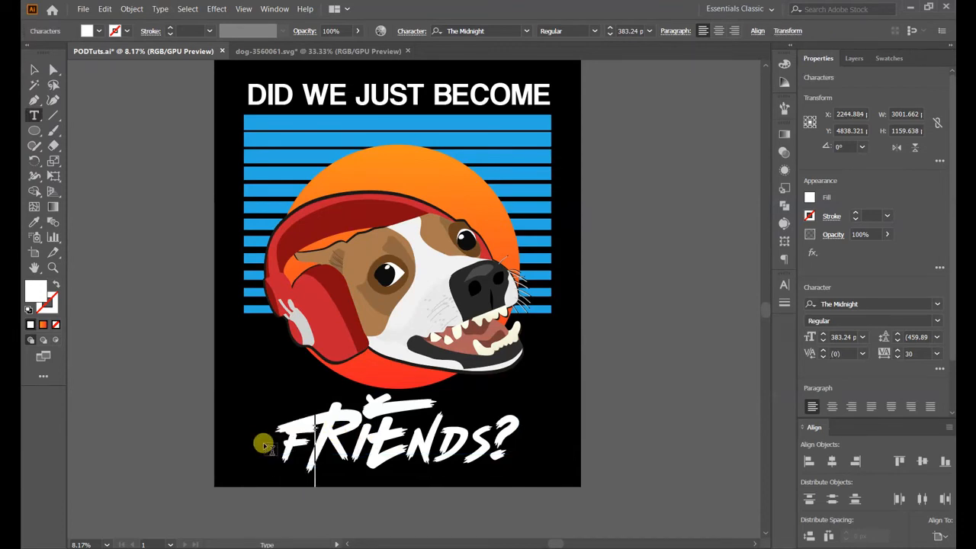
type("F")
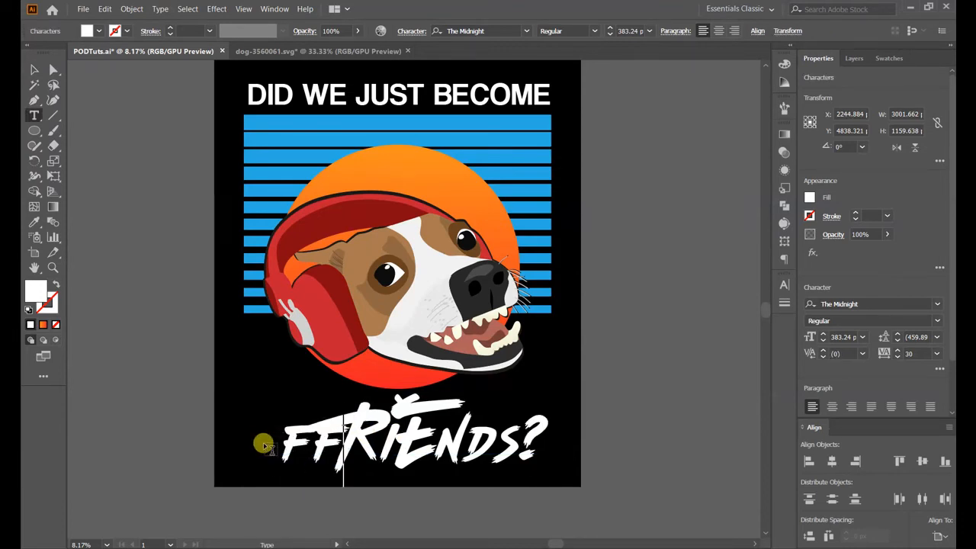
key("Delete")
type("R")
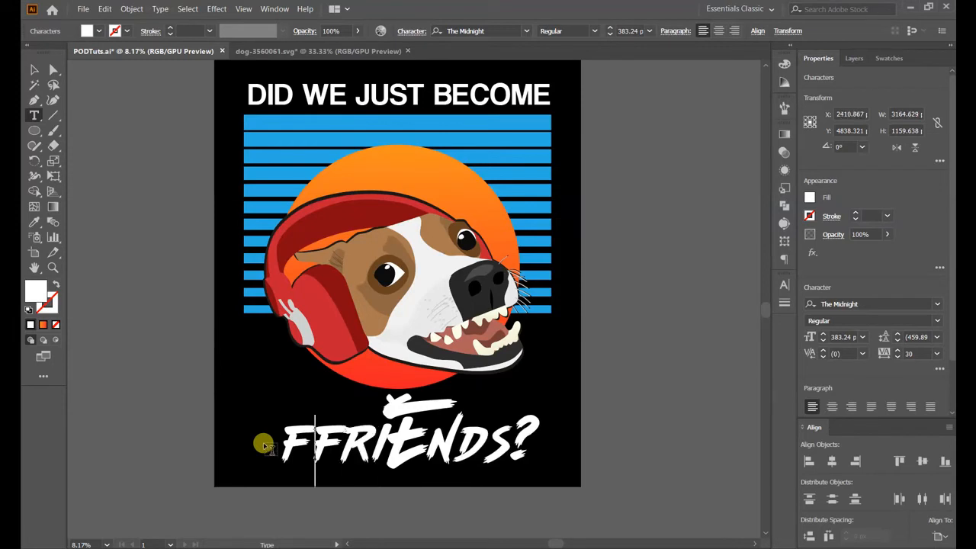
key("BackSpace")
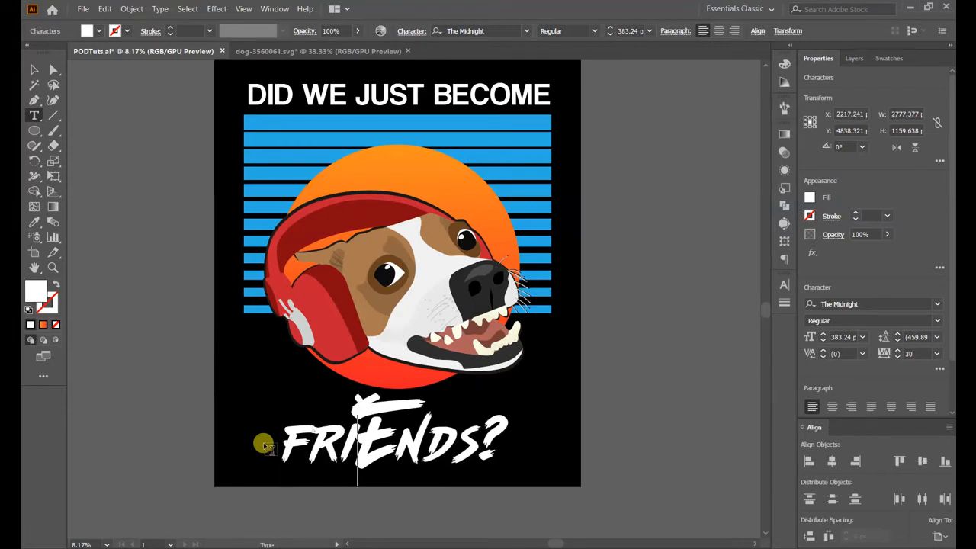
key("Delete")
type("E")
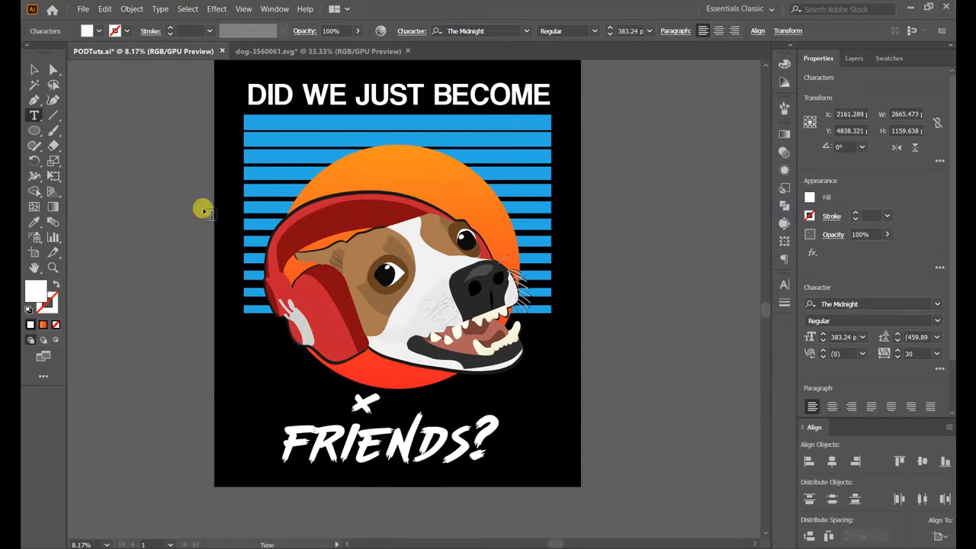
Enlarge the FRIENDS? text to about 548 pt and move it up so it slightly overlaps the circle's lower edge.
left_click(33, 70)
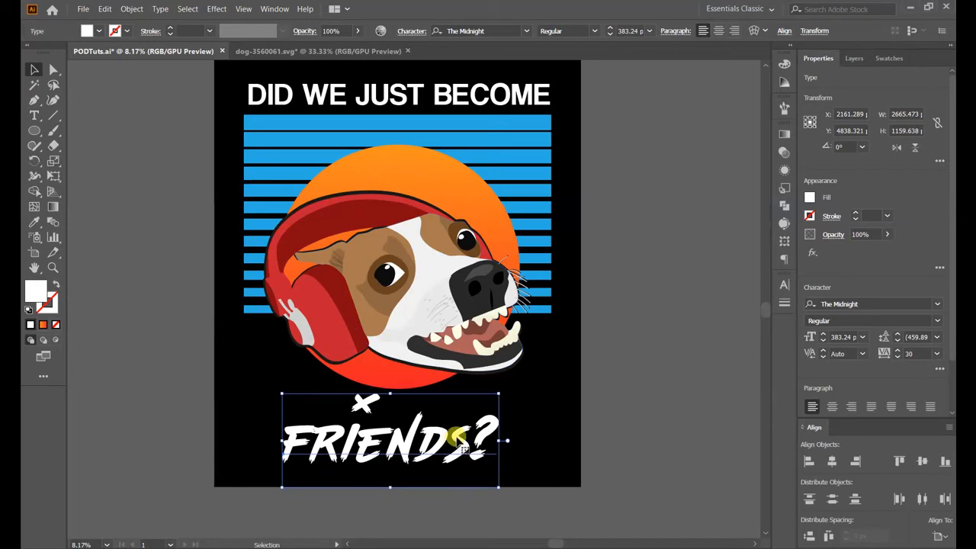
left_click_drag(496, 390, 552, 364)
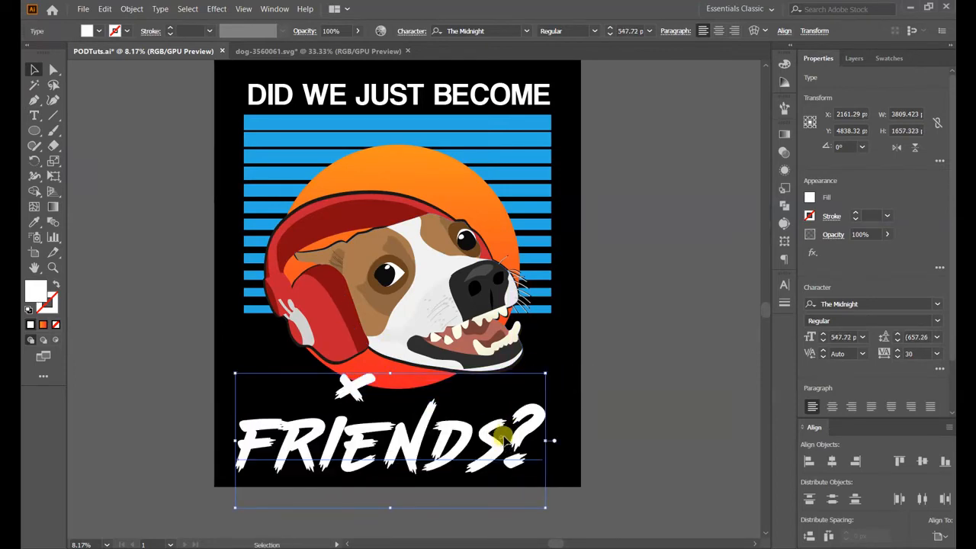
left_click_drag(509, 432, 509, 411)
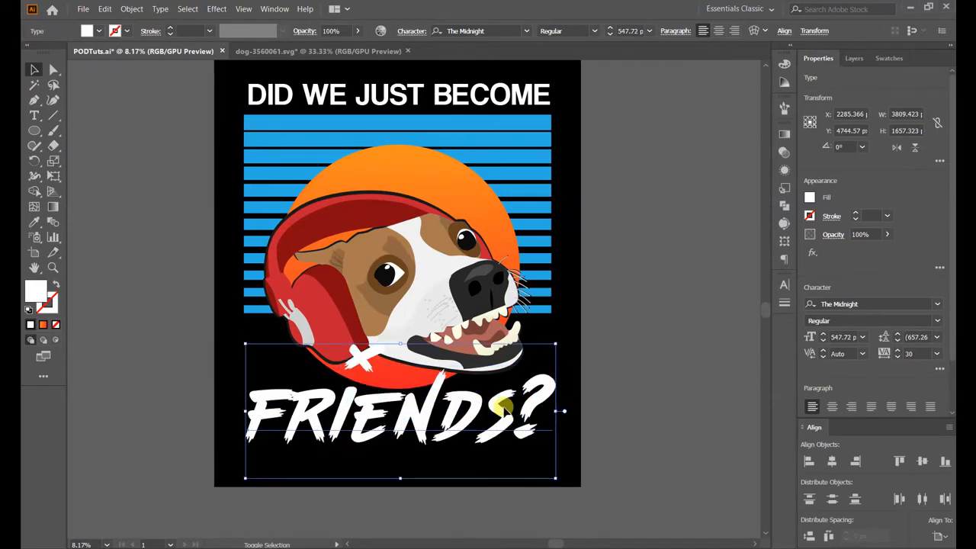
Tighten the kerning between the D and S and between the preceding letter pairs of the FRIENDS? text.
double_click(464, 428)
key("alt+Left")
key("alt+Left")
key("alt+Left")
key("alt+Left")
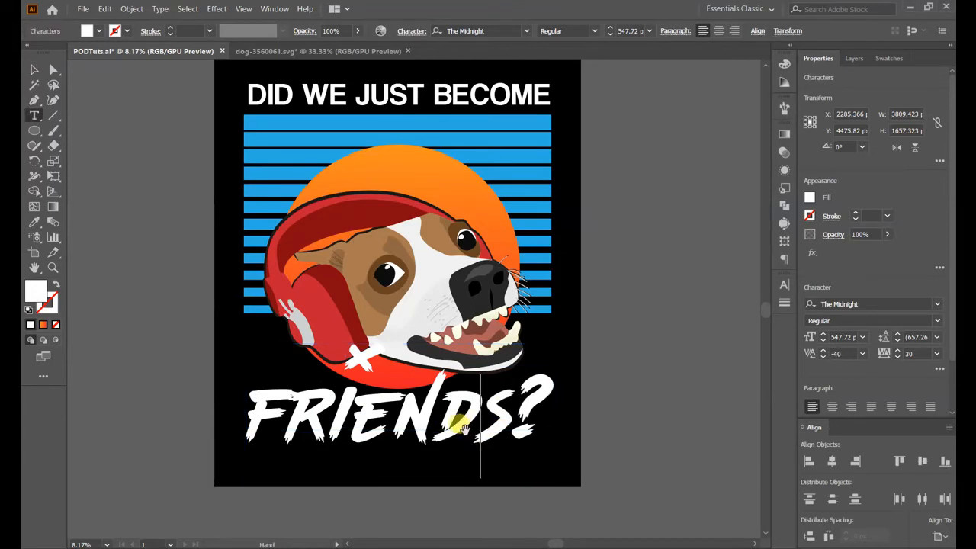
key("alt+Left")
key("alt+Left")
key("alt+Left")
key("Left")
key("Left")
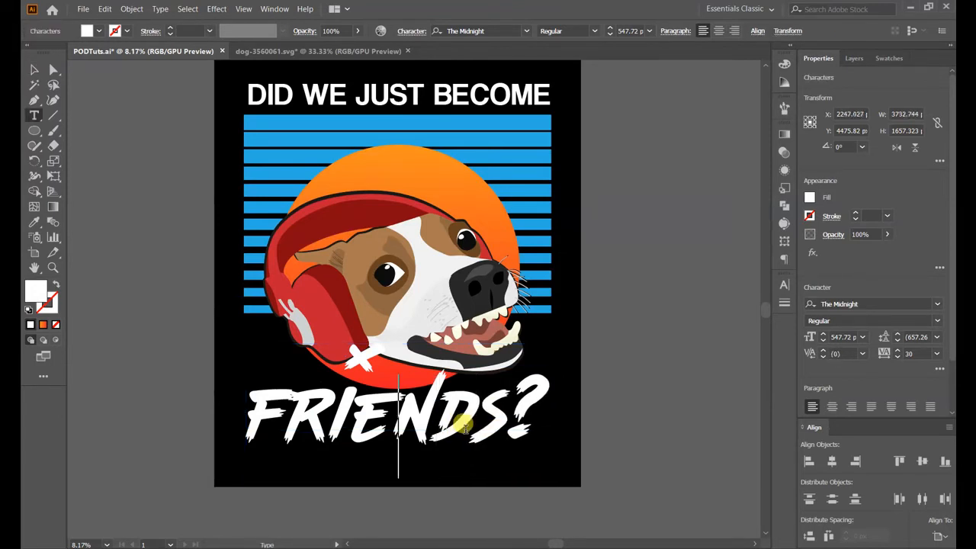
key("alt+Left")
key("alt+Left")
key("alt+Left")
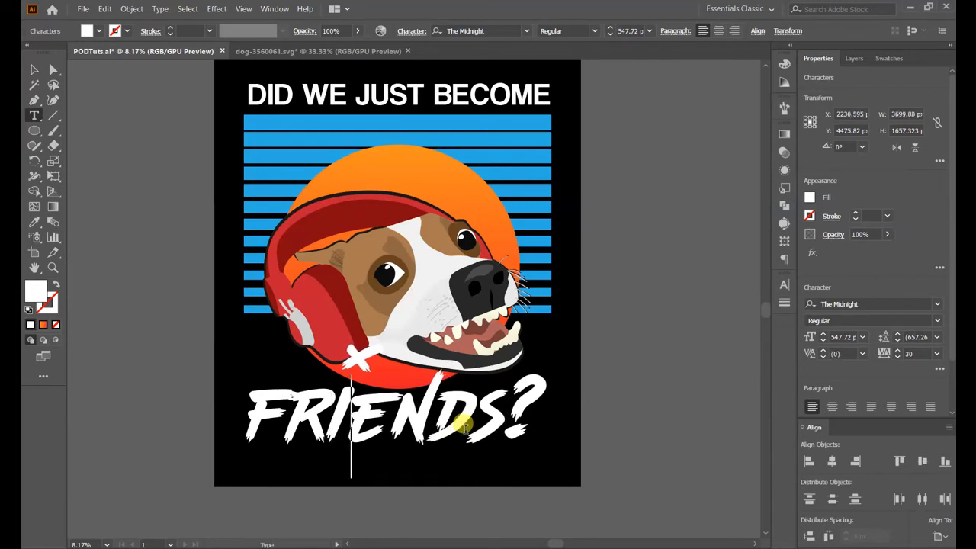
left_click(33, 70)
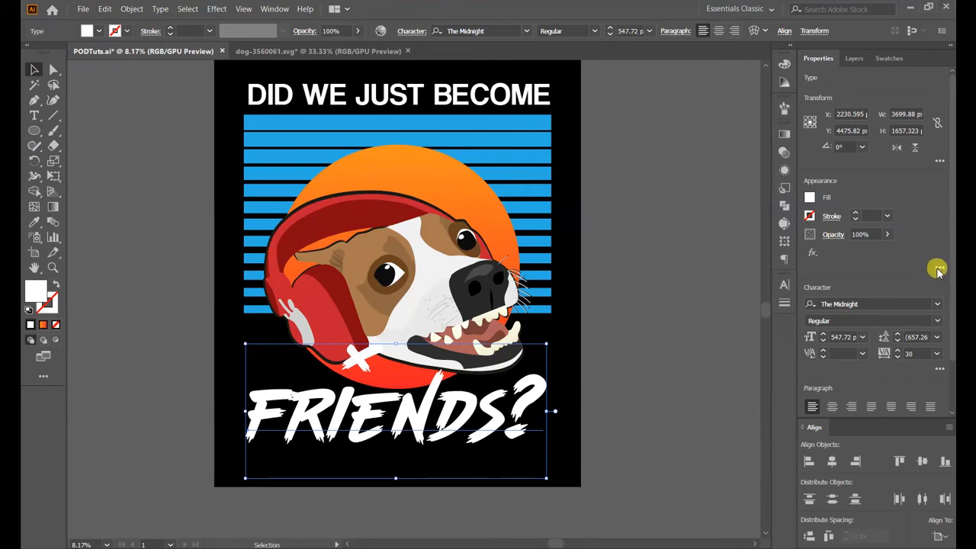
Add two fills to the FRIENDS? text's appearance and collapse both fill entries.
left_click(938, 269)
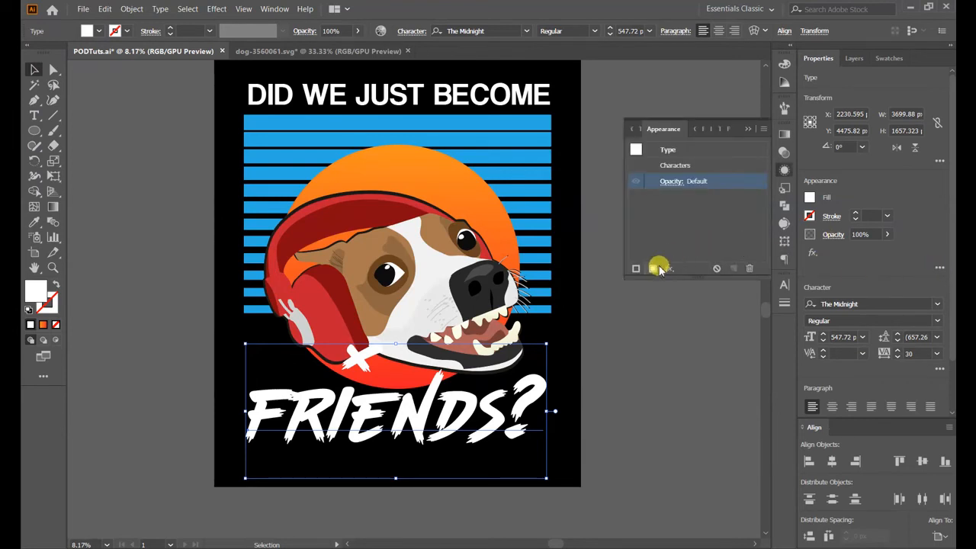
left_click(652, 270)
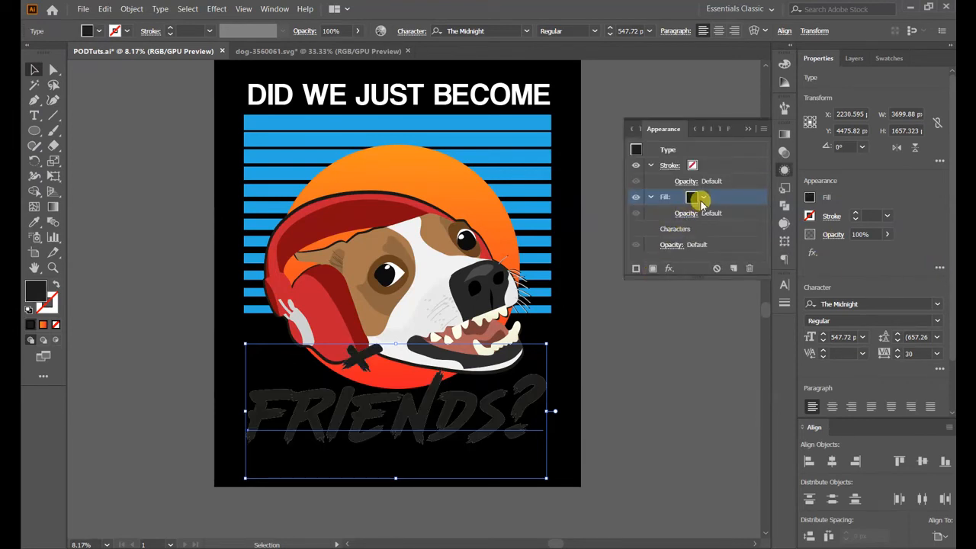
left_click(653, 269)
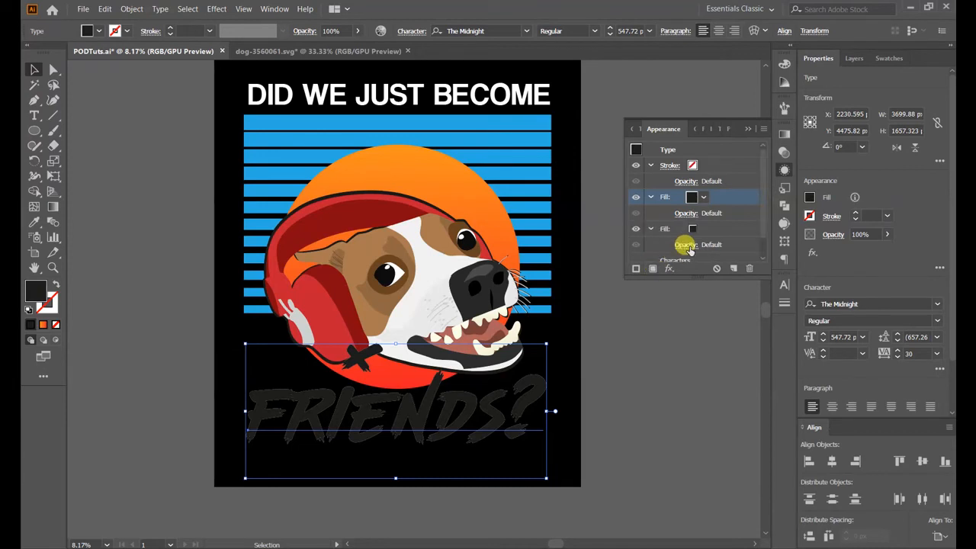
left_click(650, 231)
left_click(650, 197)
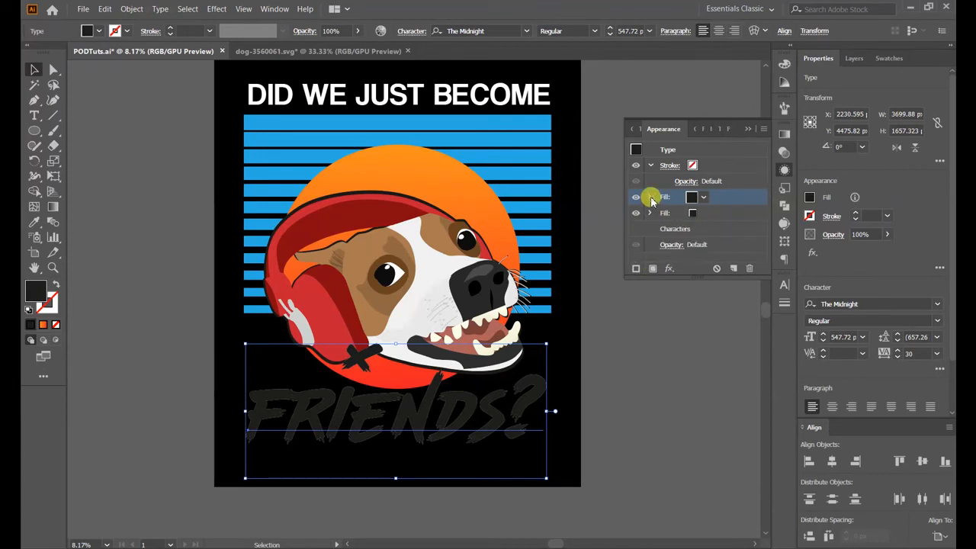
Set the lower fill of the FRIENDS? text to the bright blue swatch matching the stripes.
left_click(716, 213)
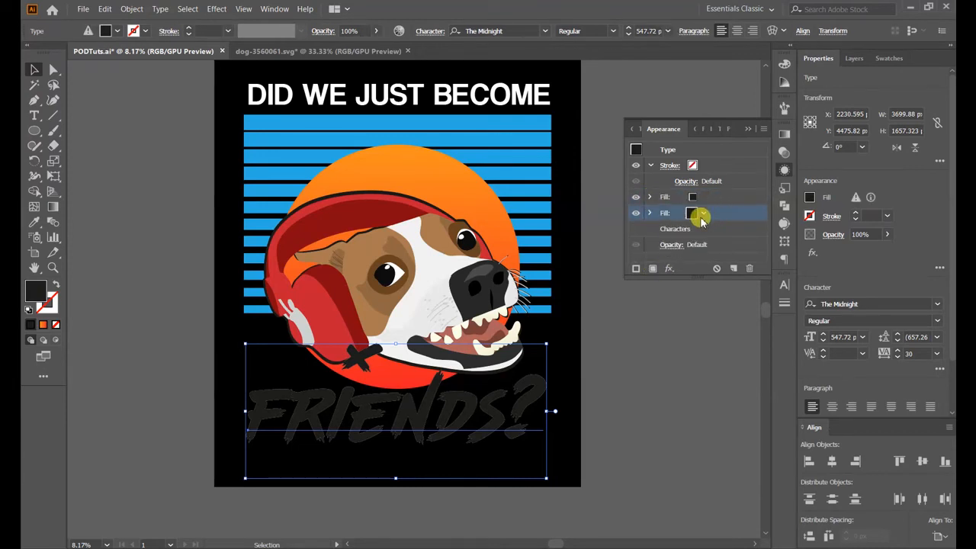
left_click(700, 216)
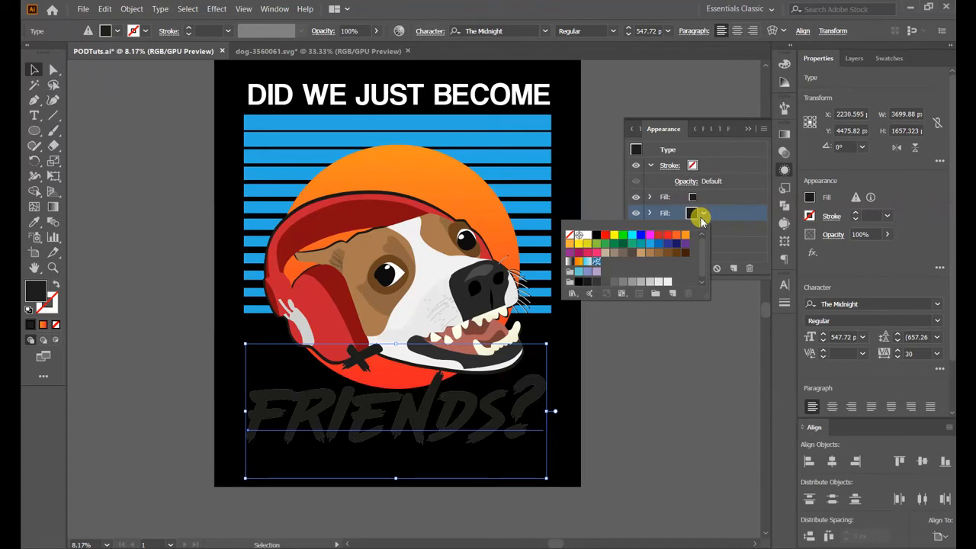
left_click(648, 244)
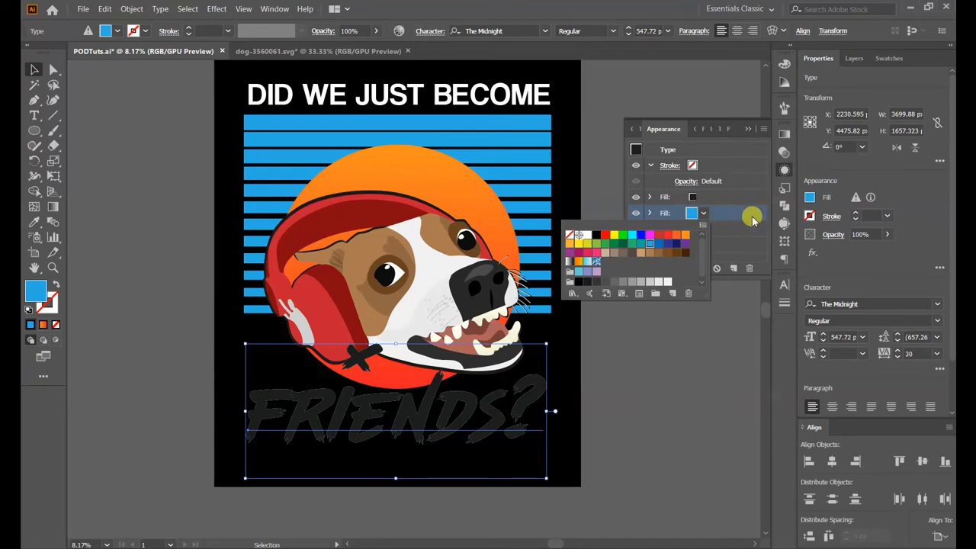
left_click(652, 200)
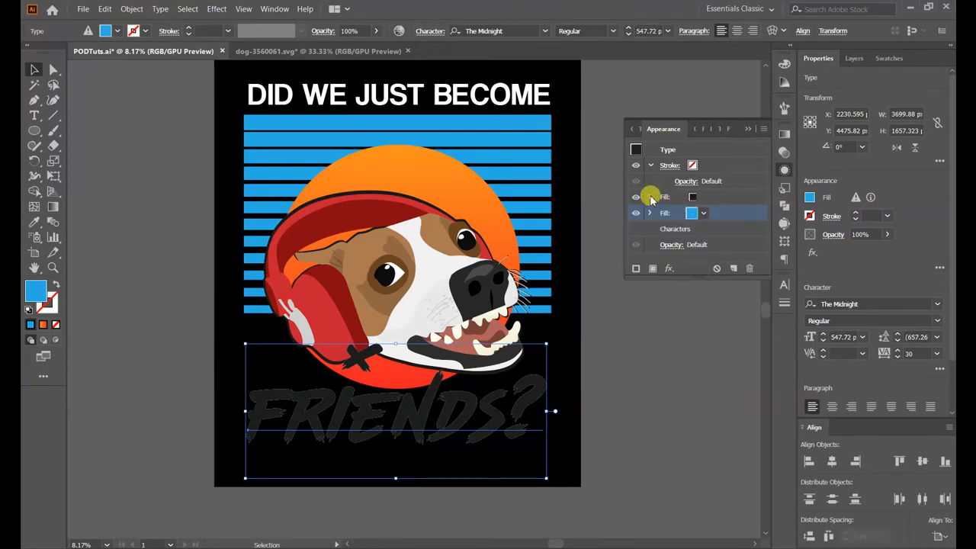
Set the upper fill of the FRIENDS? text to the orange-to-yellow gradient swatch.
left_click(693, 198)
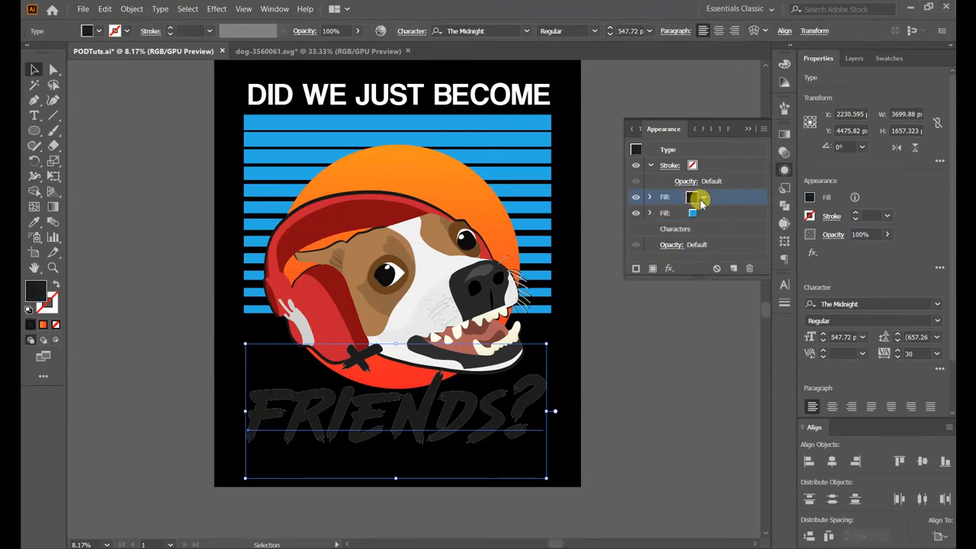
left_click(702, 198)
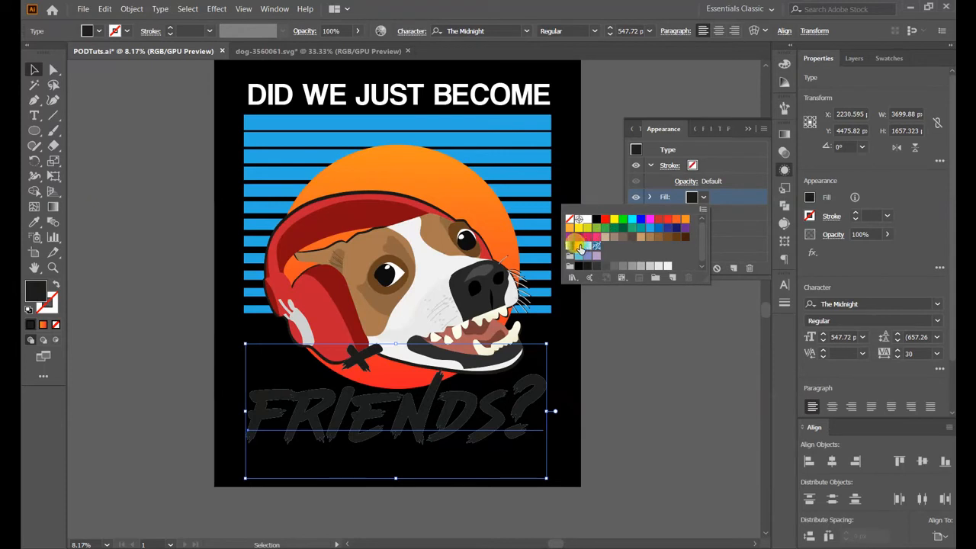
left_click(579, 248)
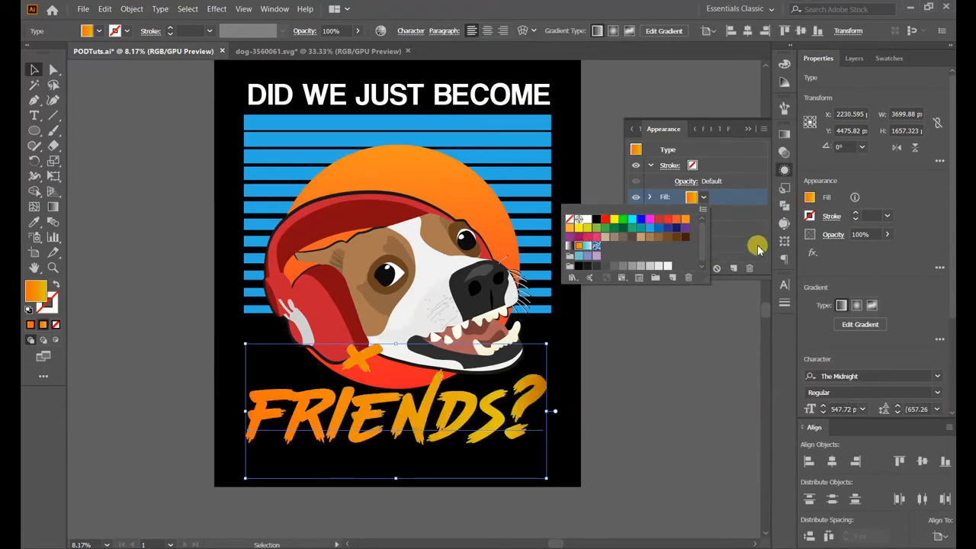
Add a Transform effect to the blue fill, with preview on and a horizontal move of 30 px.
left_click(718, 215)
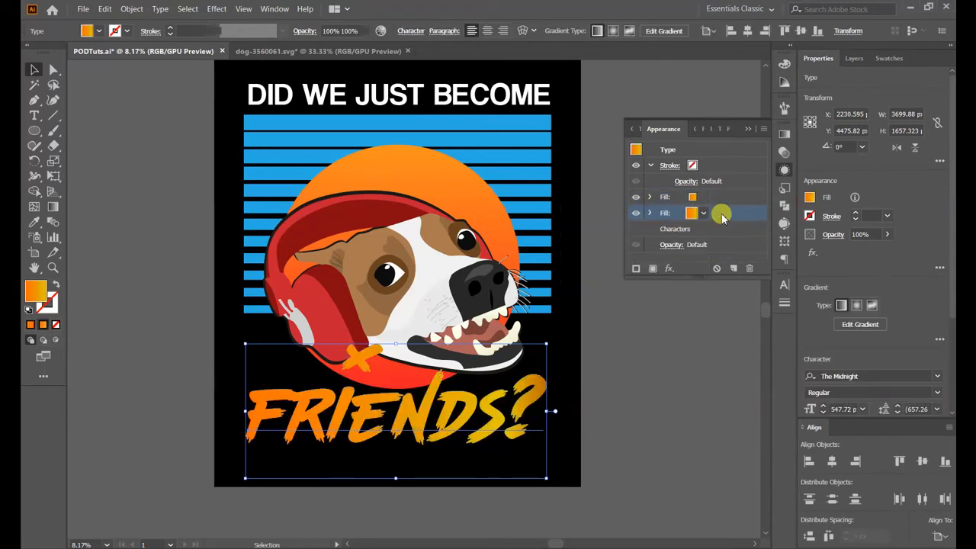
left_click(669, 269)
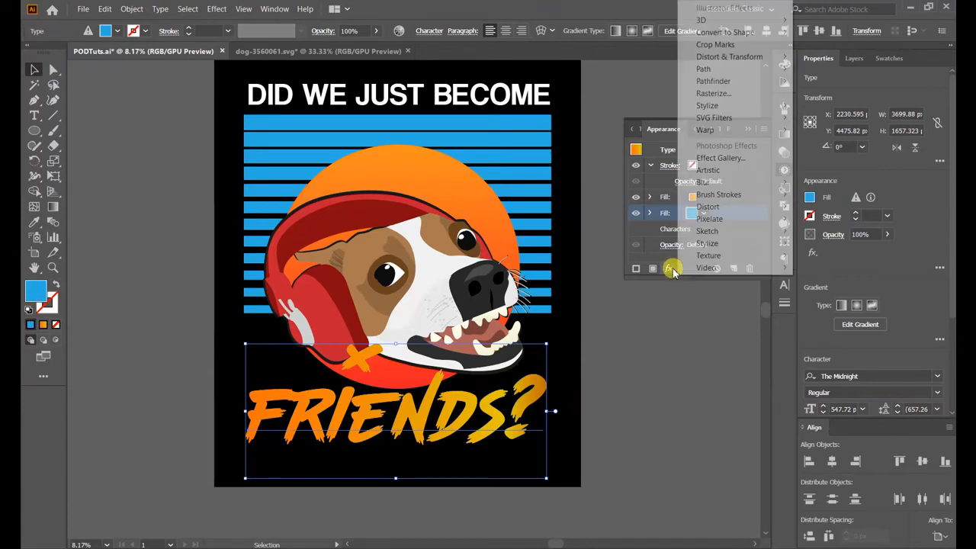
mouse_move(732, 57)
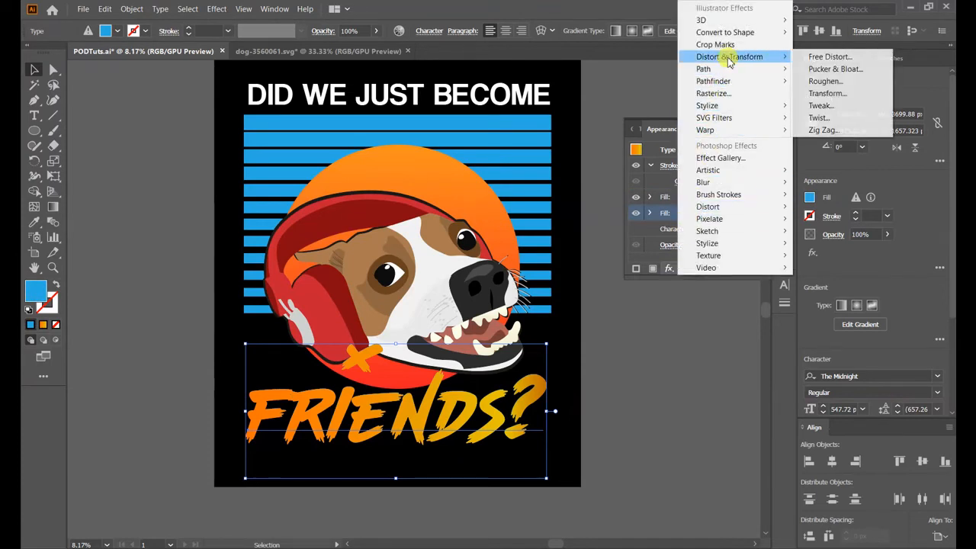
left_click(825, 93)
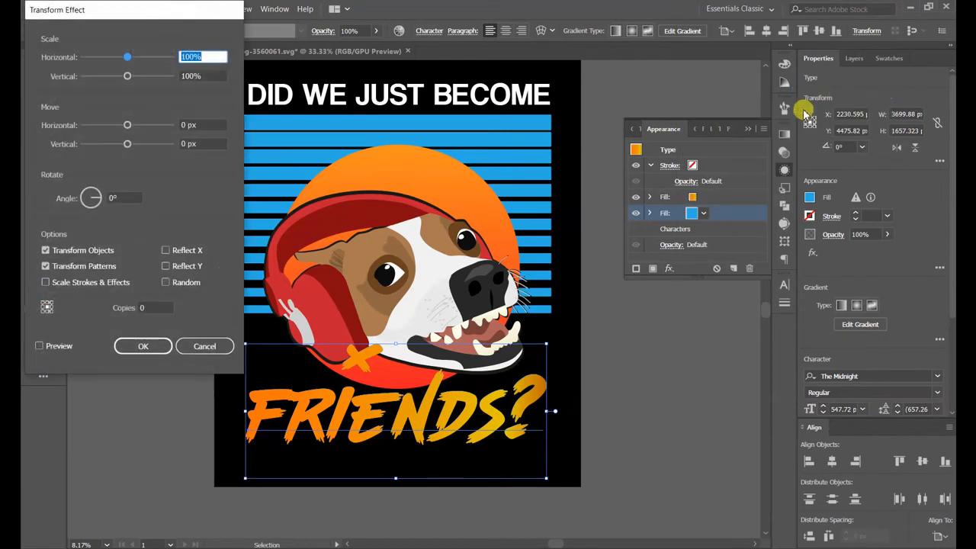
left_click(42, 346)
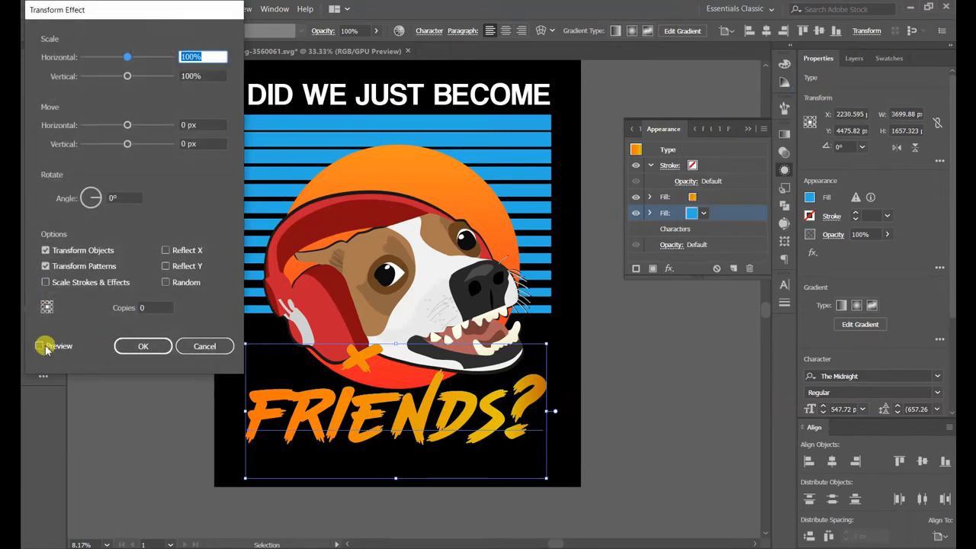
left_click(206, 125)
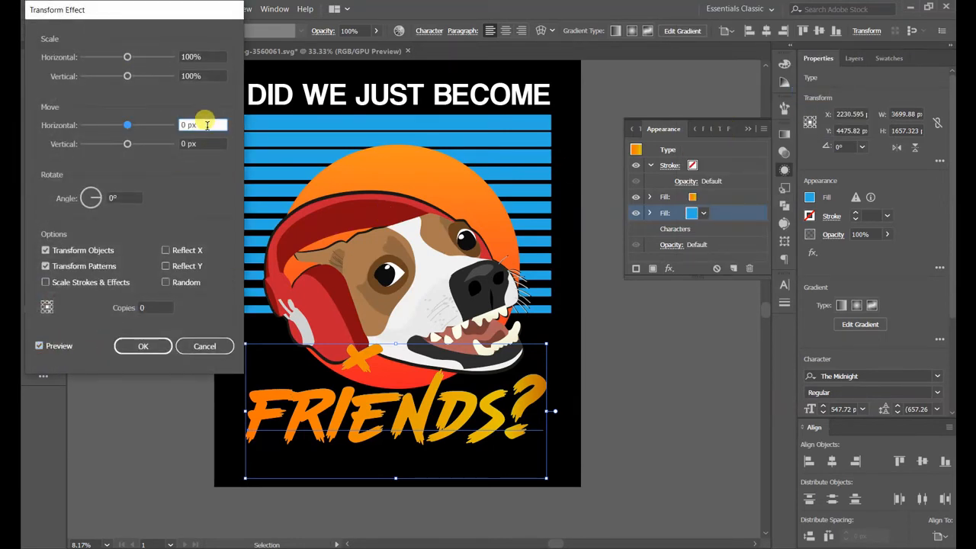
key("shift+Up")
key("shift+Up")
key("shift+Up")
Set the Transform effect's vertical move to 35 px and apply the offset to the blue fill.
left_click(202, 143)
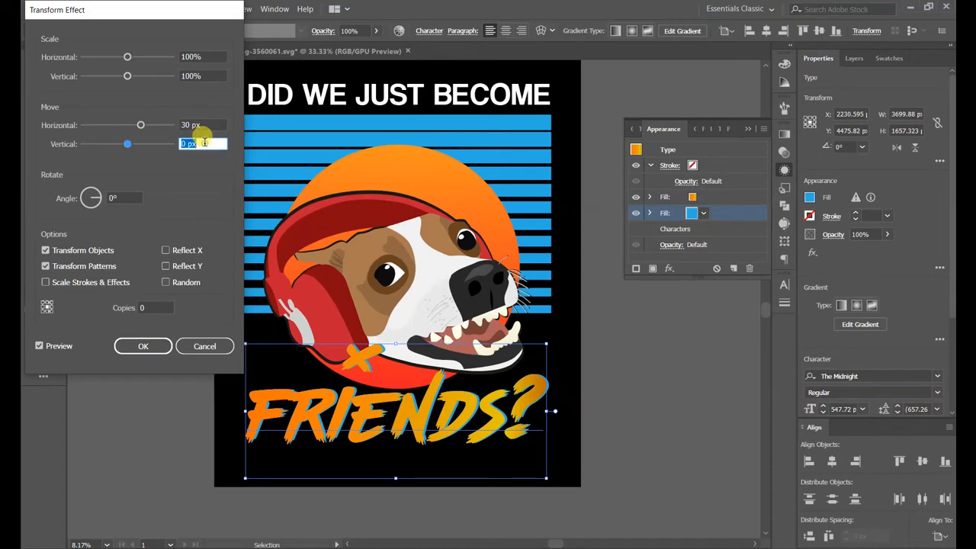
key("shift+Up")
key("shift+Up")
key("shift+Up")
key("shift+Up")
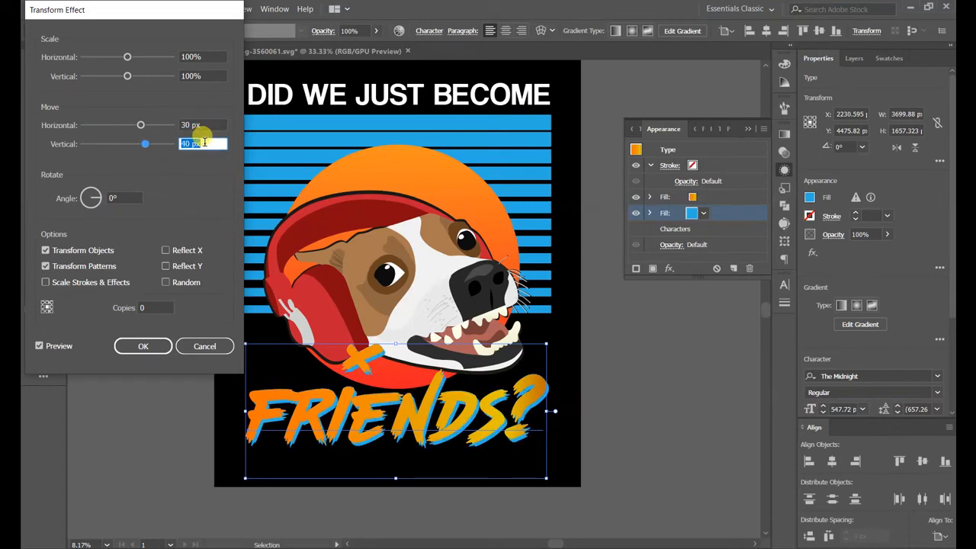
key("Down")
key("Down")
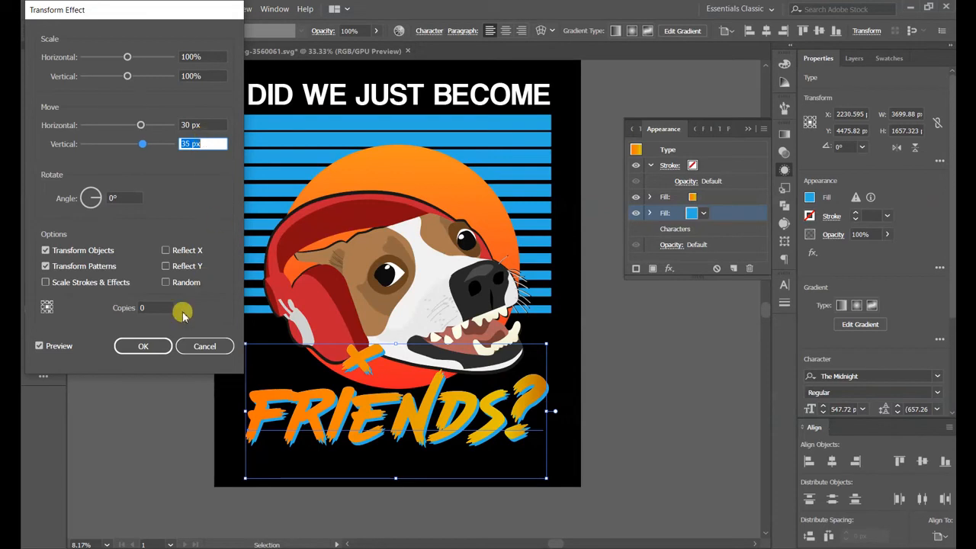
left_click(143, 348)
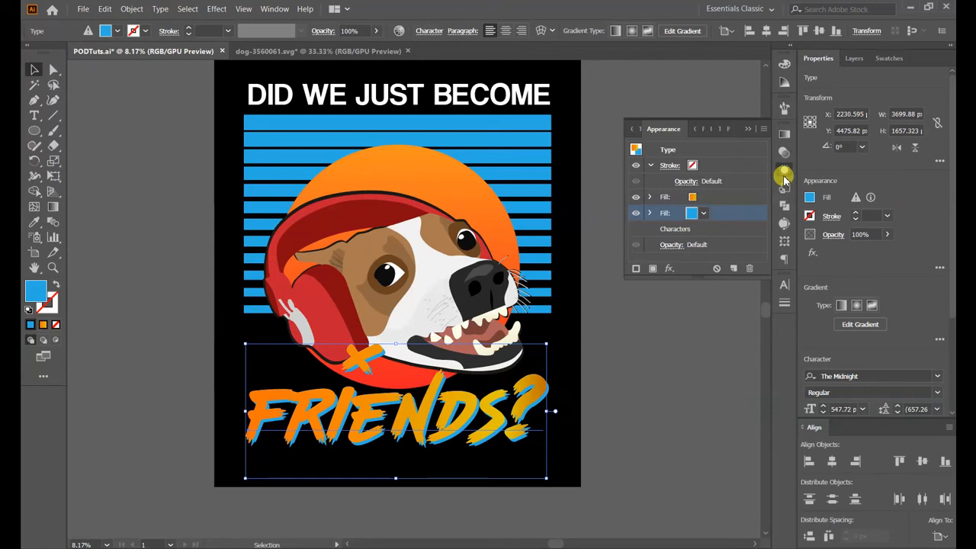
Set the gradient angle of the FRIENDS? text's upper fill to -90° and deselect the text.
left_click(751, 197)
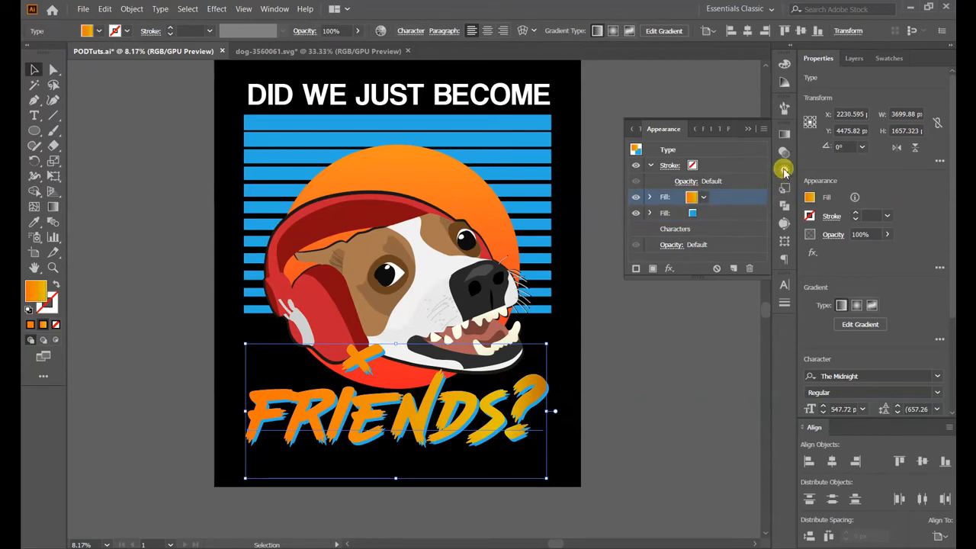
left_click(783, 170)
left_click(655, 206)
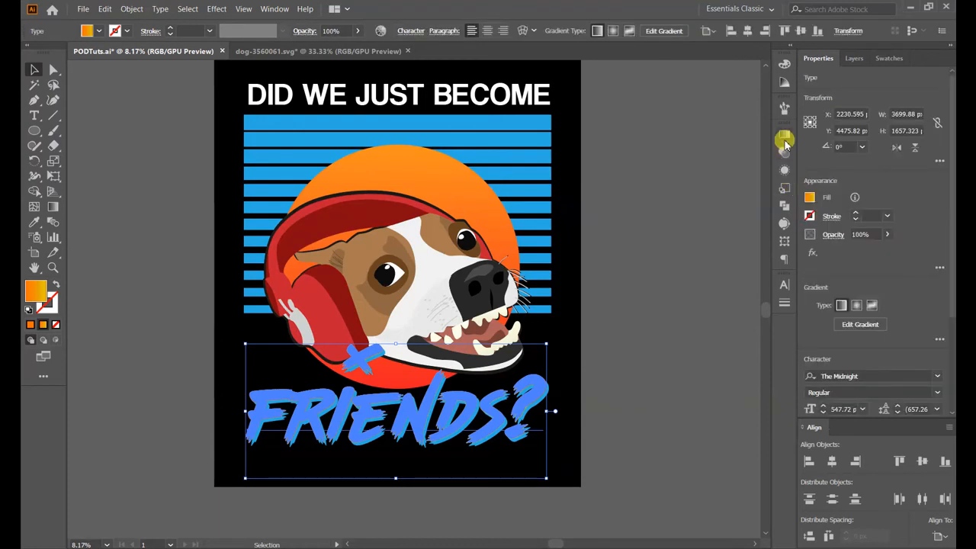
left_click(784, 136)
left_click(717, 199)
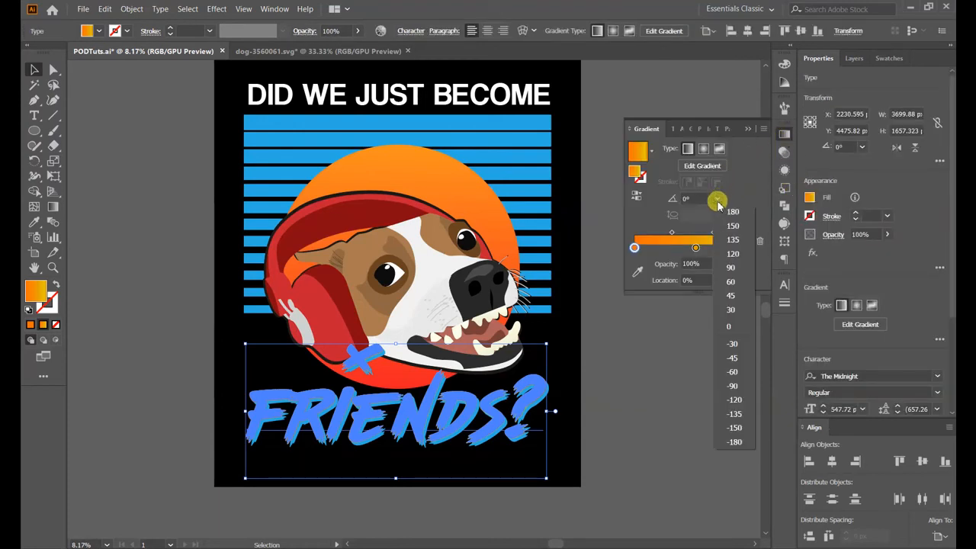
left_click(733, 386)
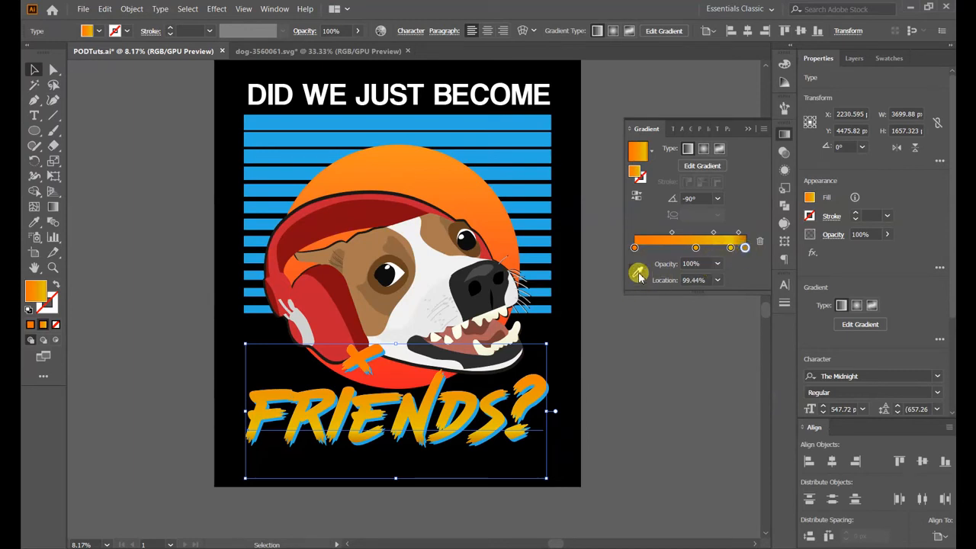
left_click(488, 215)
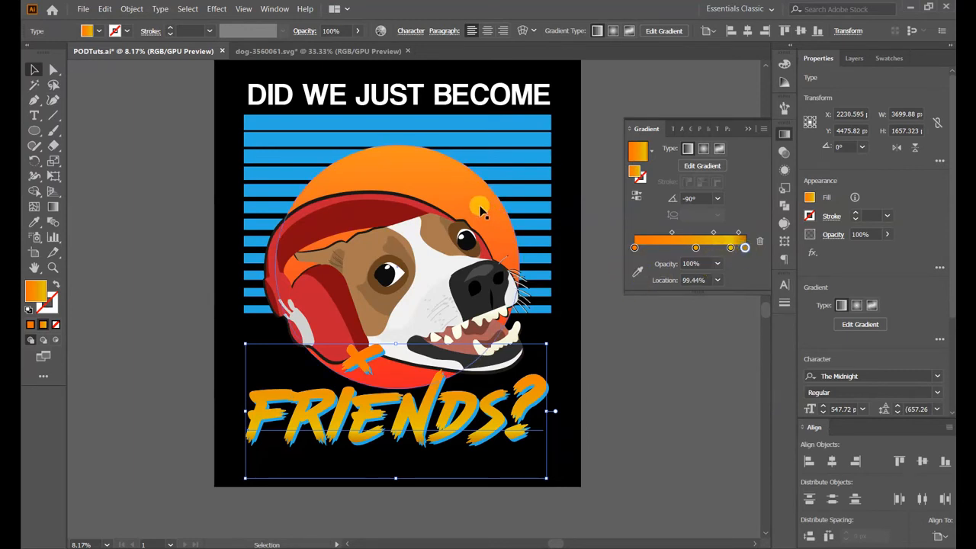
left_click(783, 135)
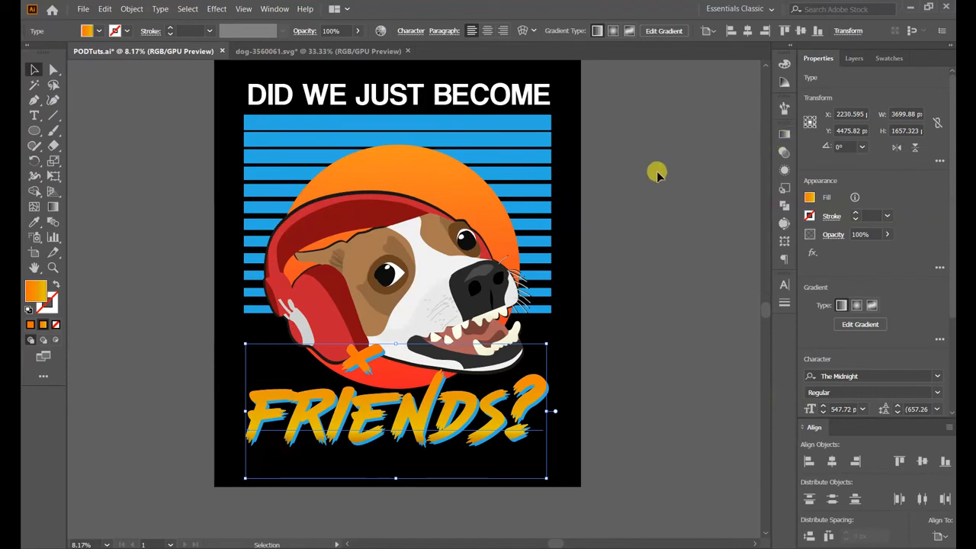
left_click(607, 316)
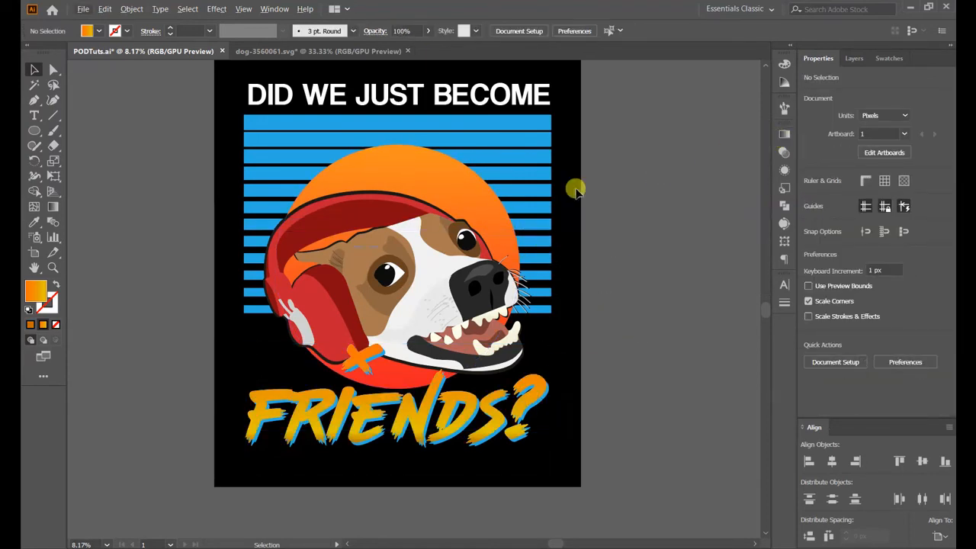
Move the DID WE JUST BECOME headline slightly down towards the stripes and enlarge the FRIENDS? text to about 565 pt.
left_click_drag(494, 98, 507, 132)
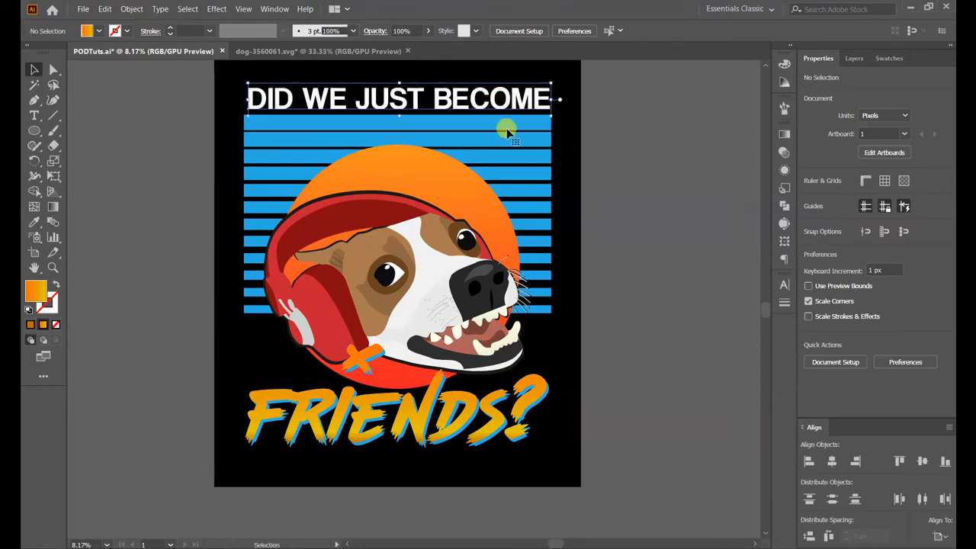
left_click(511, 347)
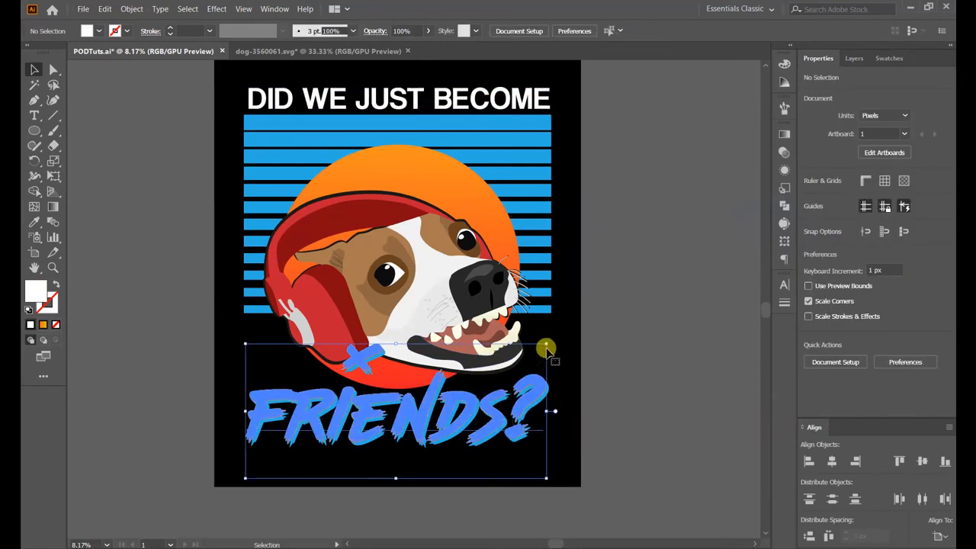
left_click_drag(542, 341, 544, 334)
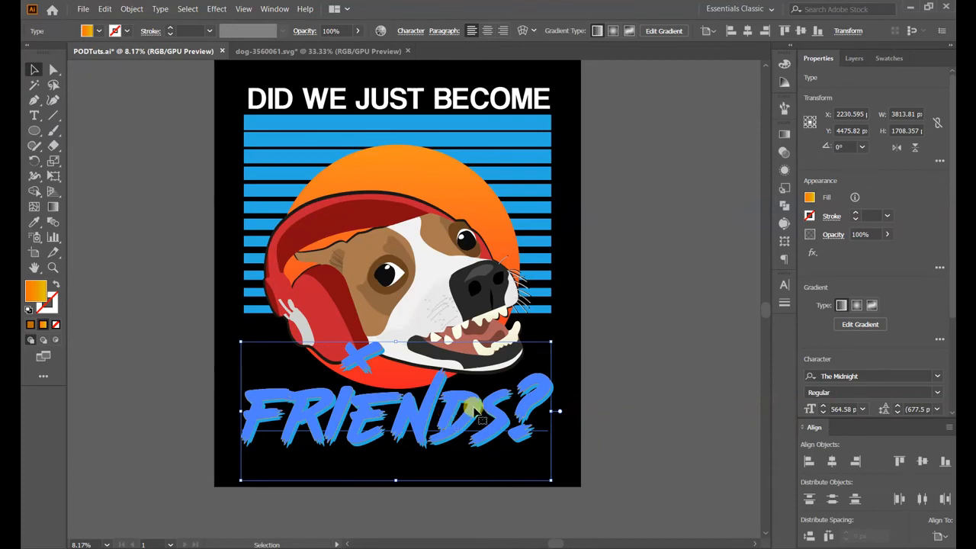
left_click(604, 375)
scroll(658, 346, "down", 1)
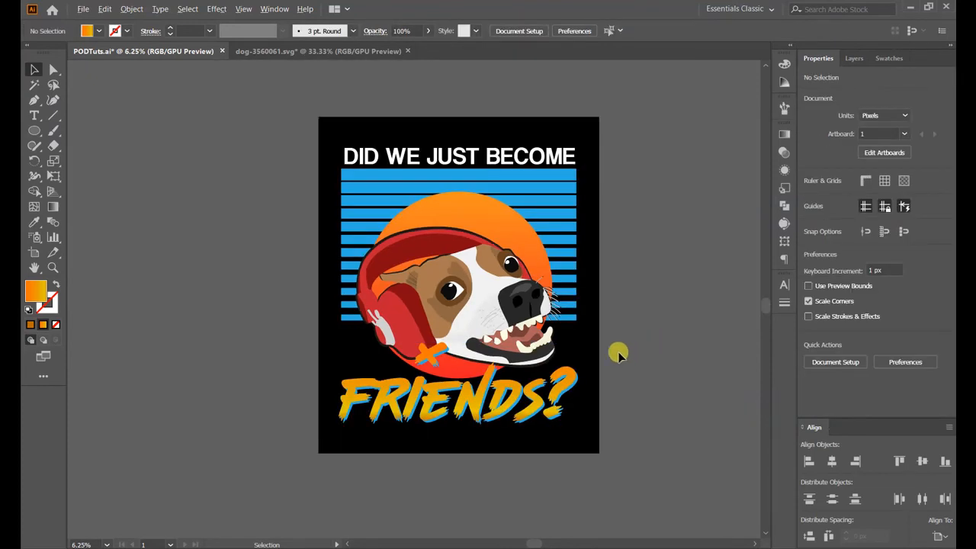
scroll(598, 358, "up", 1)
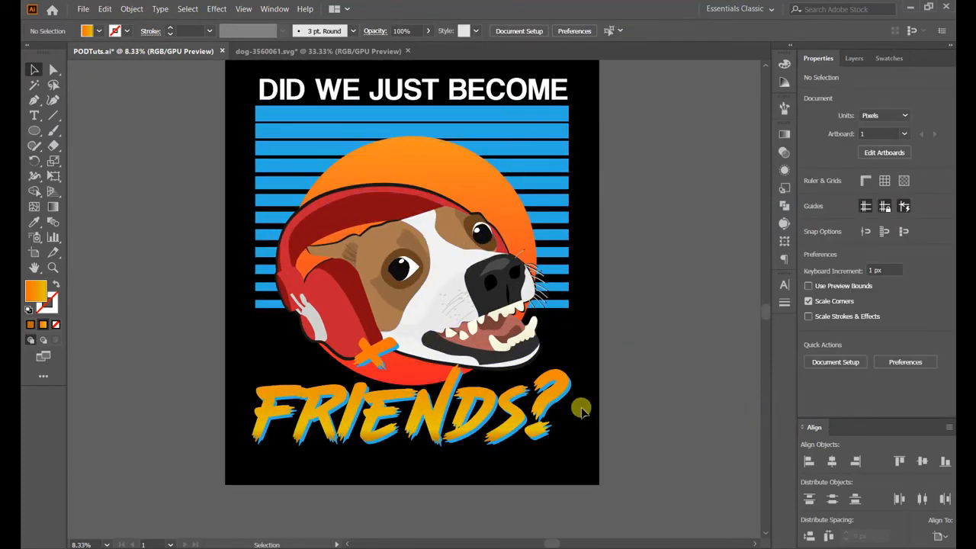
left_click(515, 126)
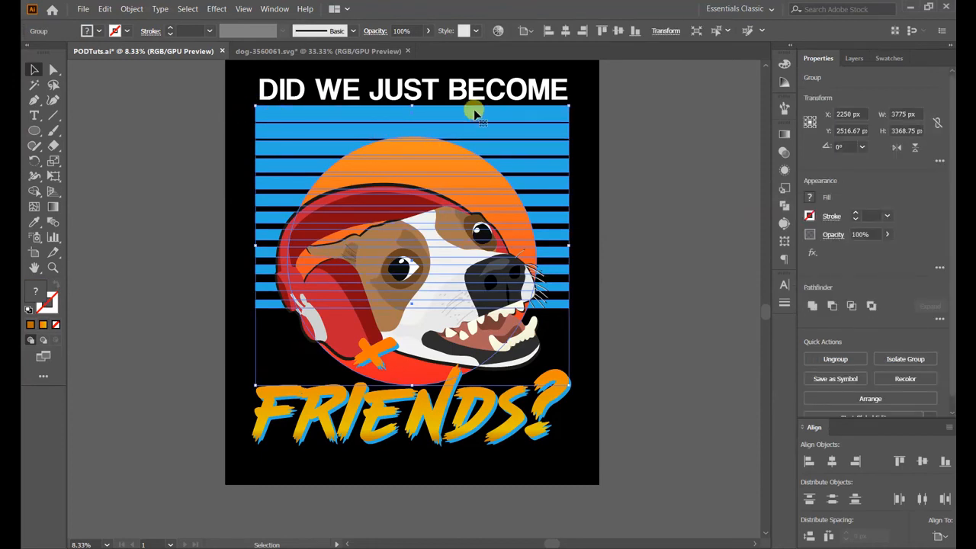
left_click(605, 119)
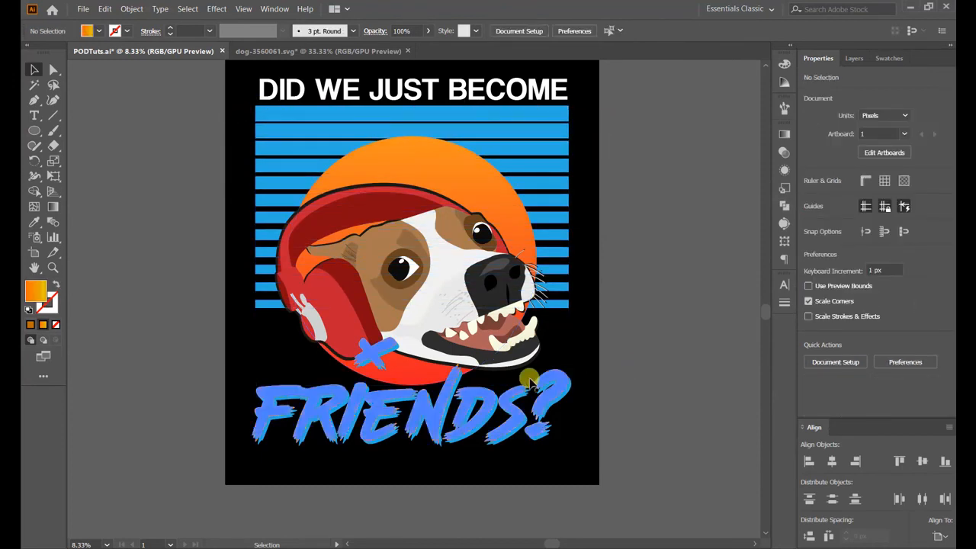
Shift the FRIENDS? text slightly to the right and raise the dog illustration a little within the circle.
mouse_move(507, 408)
left_mouse_down()
mouse_move(509, 418)
mouse_move(509, 396)
mouse_move(510, 411)
left_mouse_up()
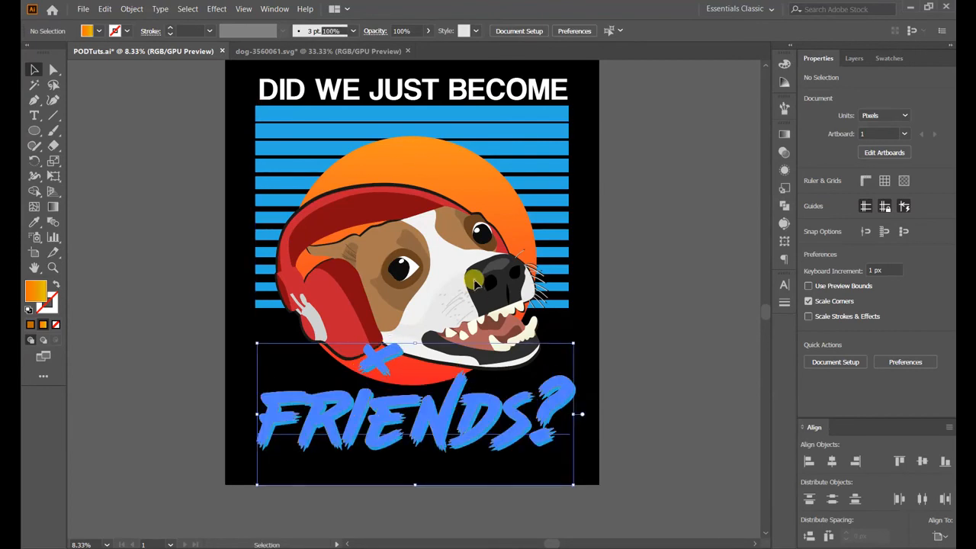
left_click(474, 276)
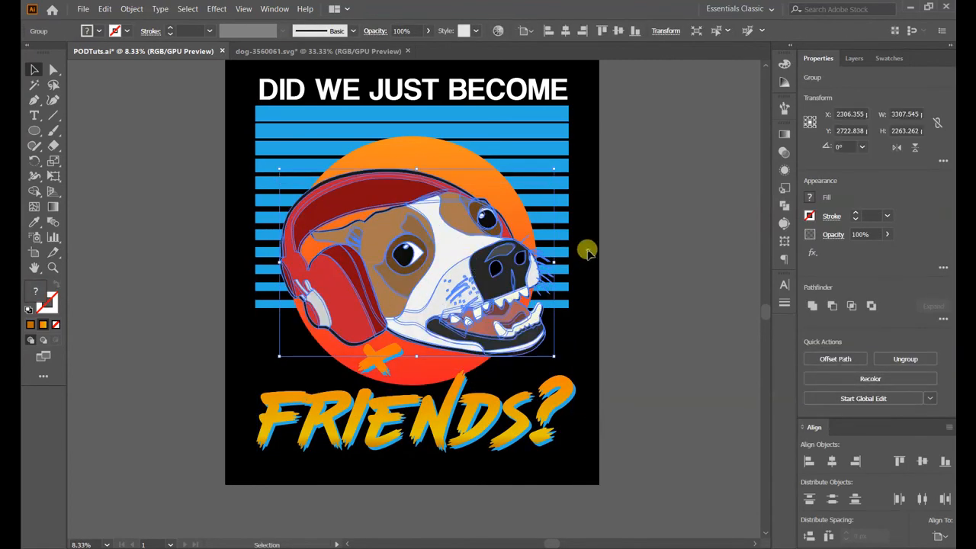
left_click(577, 354)
left_click_drag(541, 400, 542, 394)
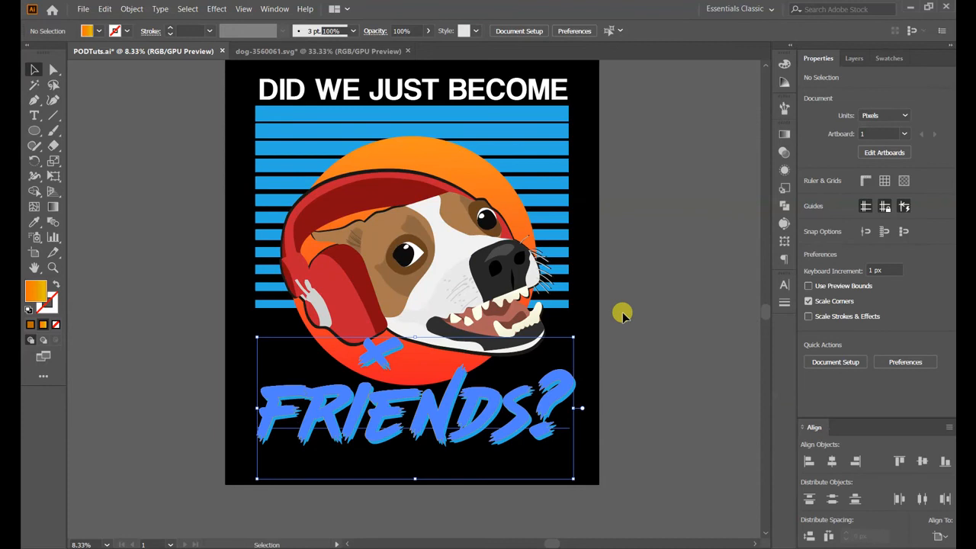
Replace the FRIENDS? text with CHANGE and enlarge it to about the width of the blue stripes.
double_click(478, 408)
double_click(476, 402)
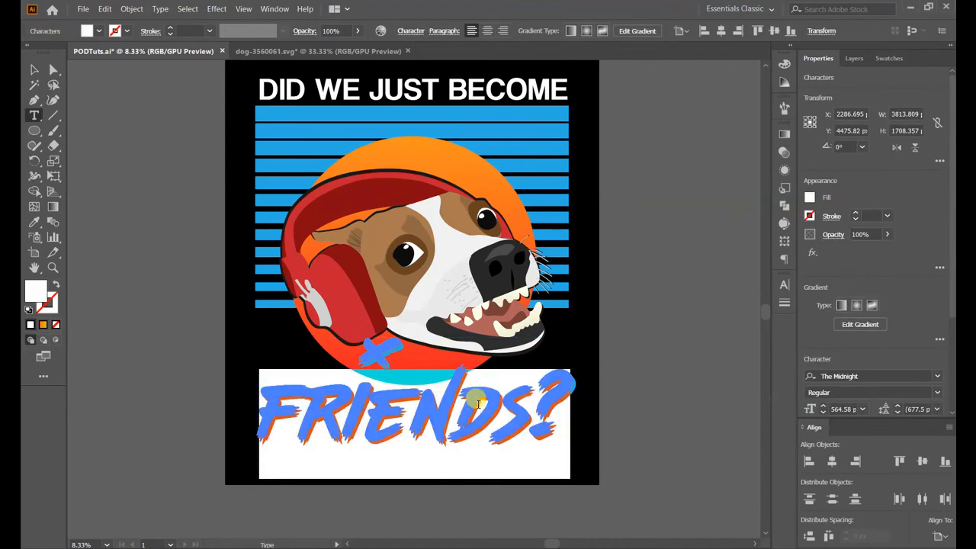
type("CHANGE")
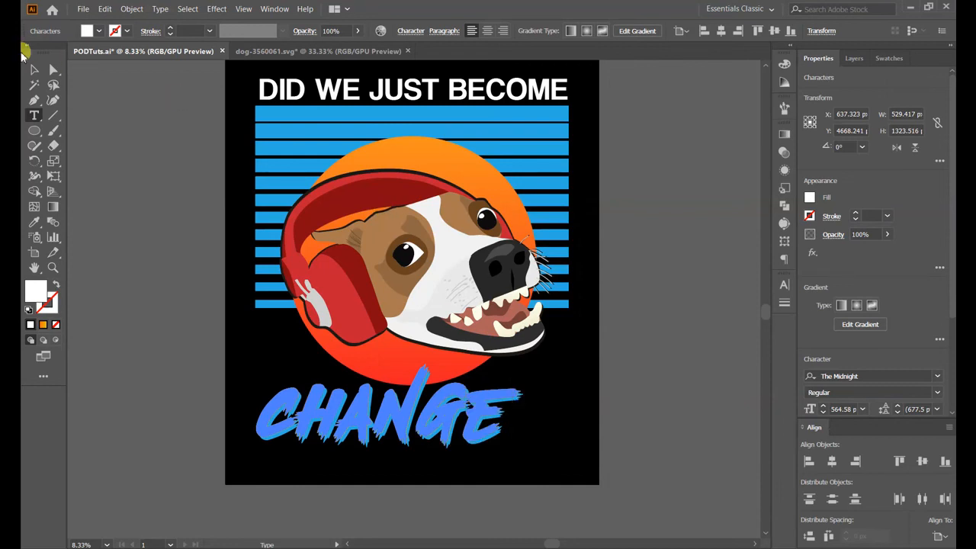
left_click(35, 71)
left_click(632, 287)
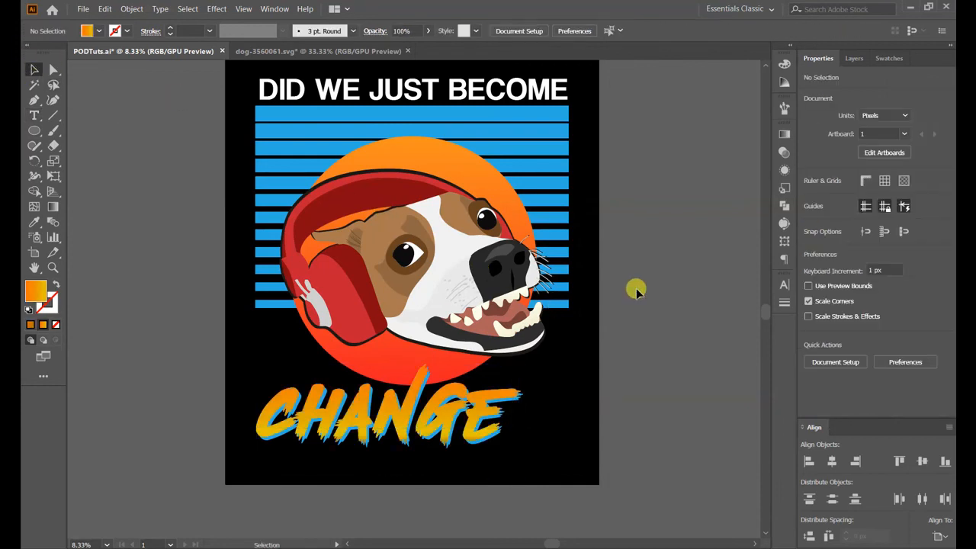
left_click(482, 440)
left_click_drag(520, 369, 568, 343)
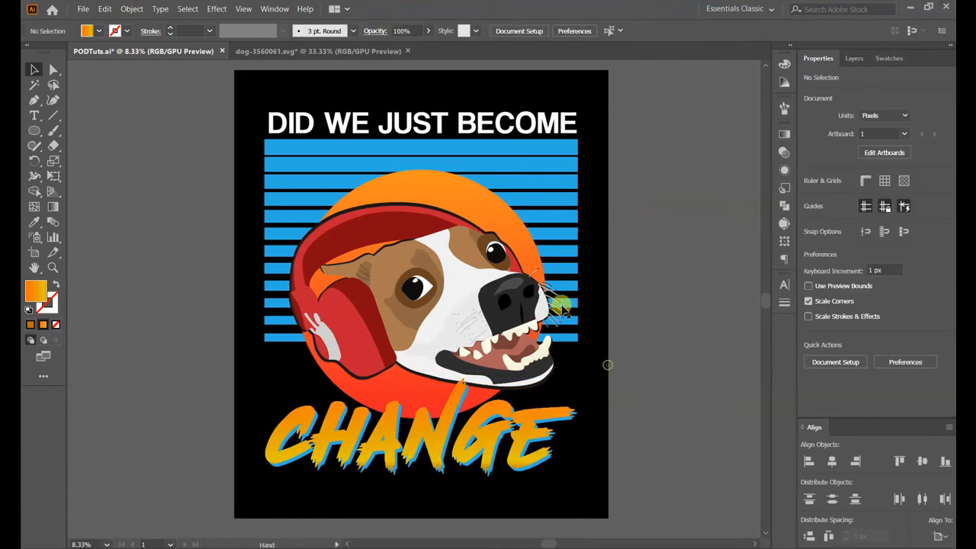
Replace the DID WE JUST BECOME headline above the stripes with the text "subscribe :)".
left_click(504, 122)
double_click(505, 122)
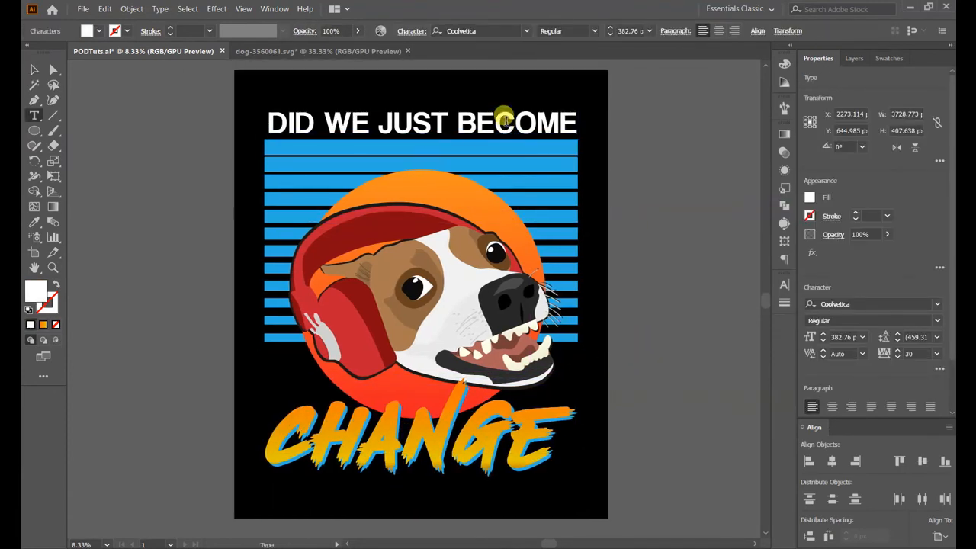
key("ctrl+a")
type("S")
type("bsc")
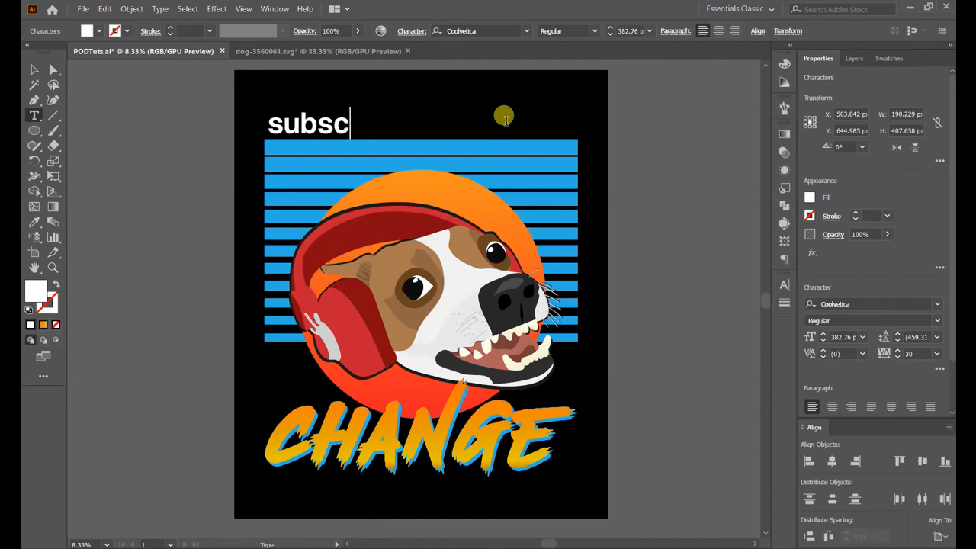
type("ribe :)")
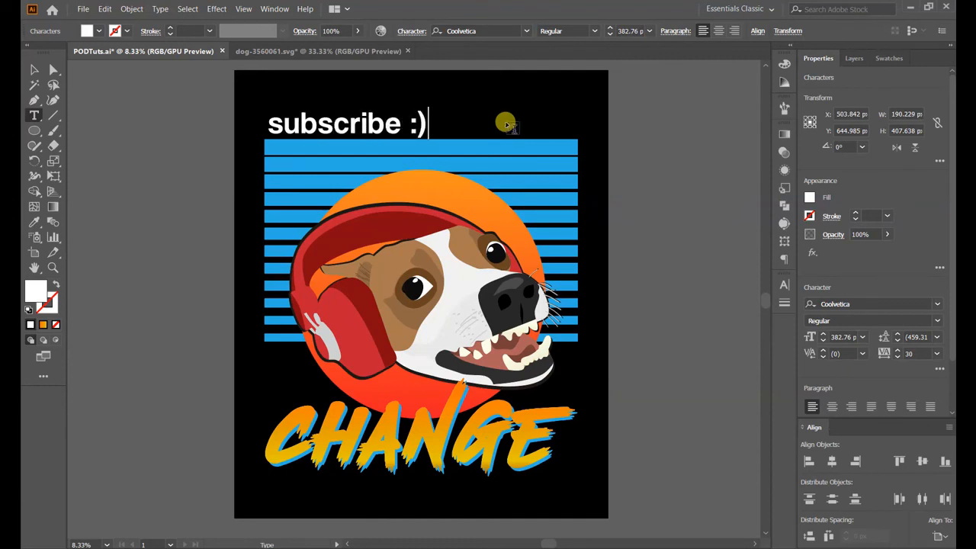
Enlarge the "subscribe :)" headline to about 655 pt, position it roughly centred above the stripes, and deselect it.
left_click(33, 70)
left_click_drag(431, 122, 546, 123)
left_click_drag(481, 129, 491, 122)
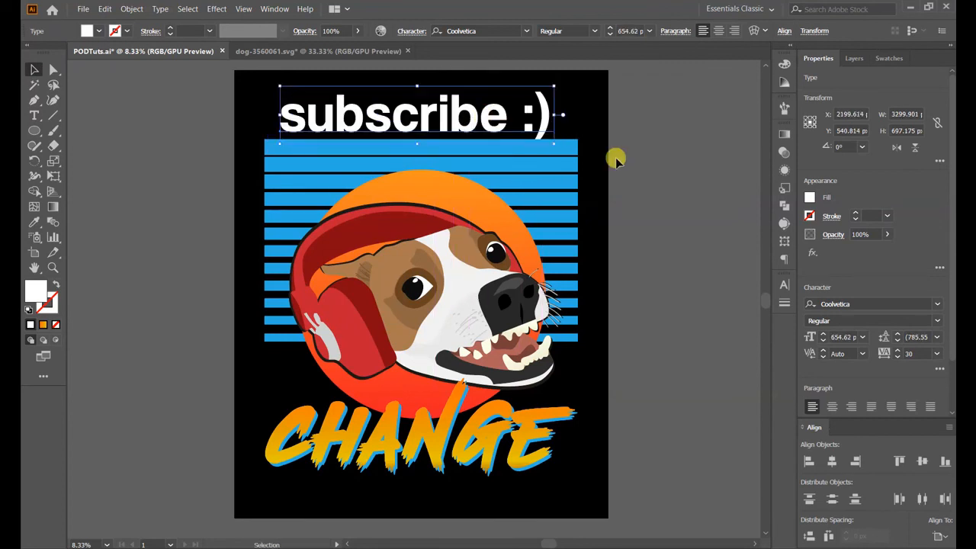
left_click(616, 157)
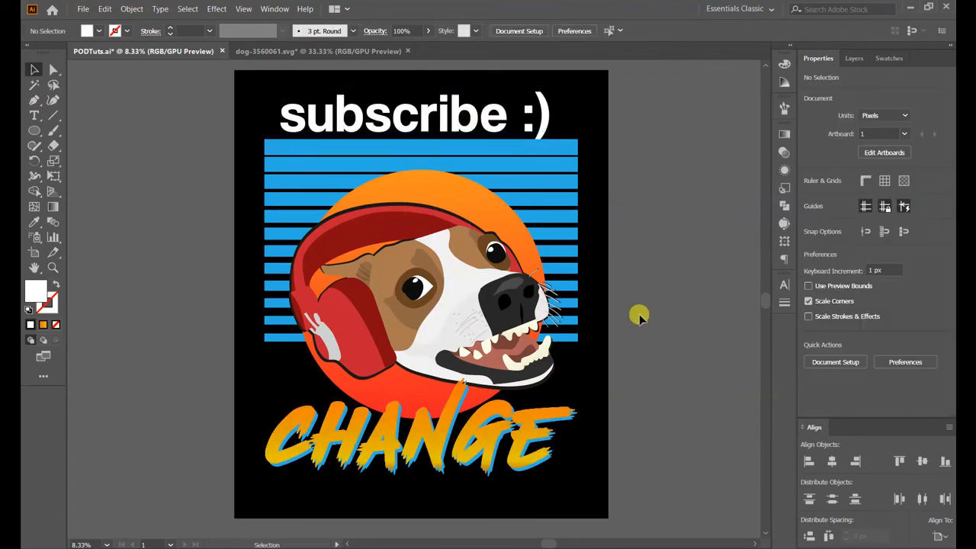
key("space")
mouse_move(639, 314)
left_mouse_down()
mouse_move(626, 299)
mouse_move(623, 311)
left_mouse_up()
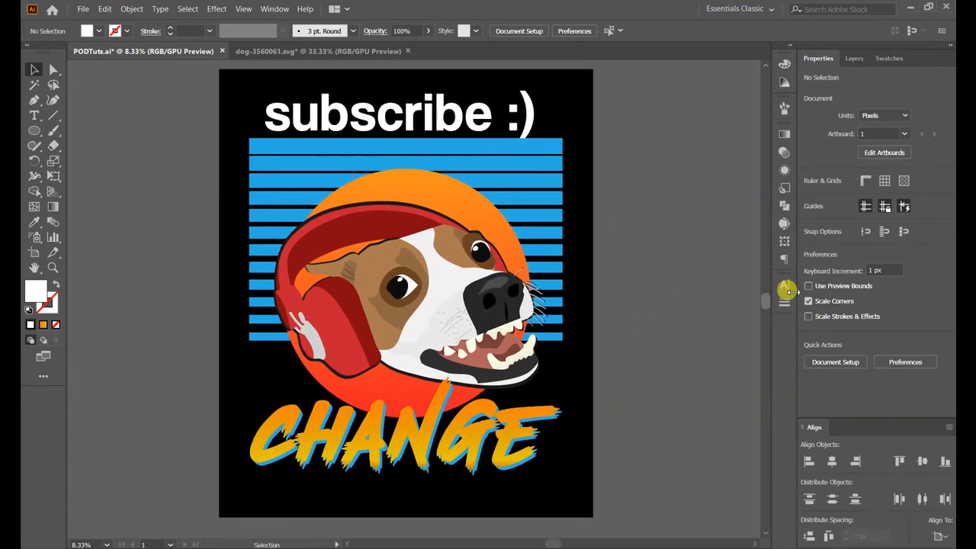